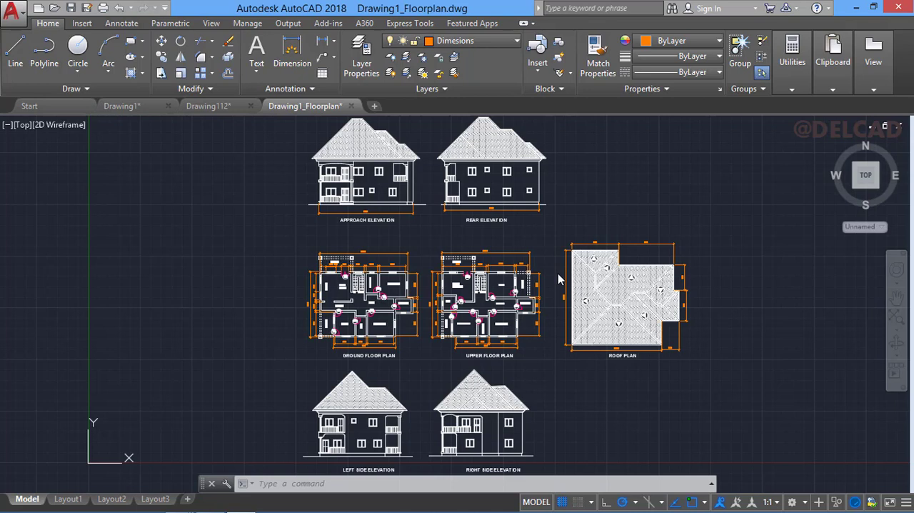
- Examine the floor plans and the roof plan up close
right_click(566, 273)
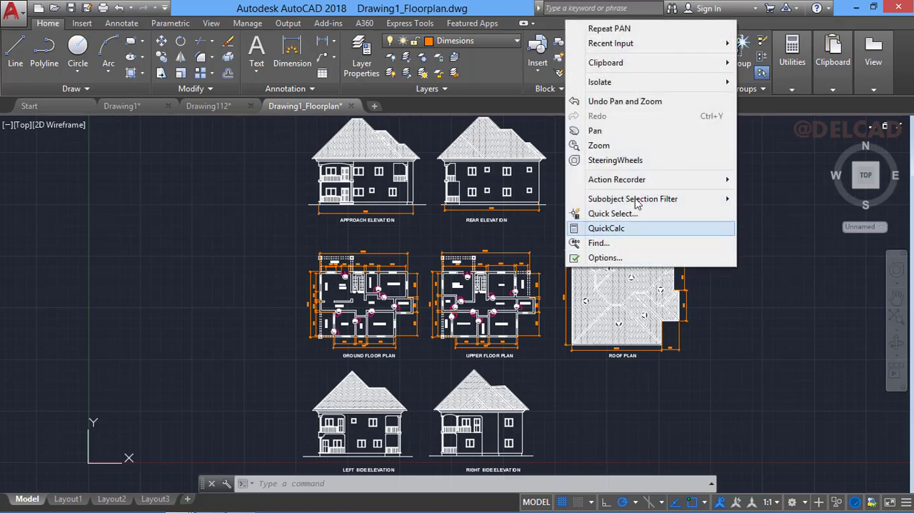
click(622, 146)
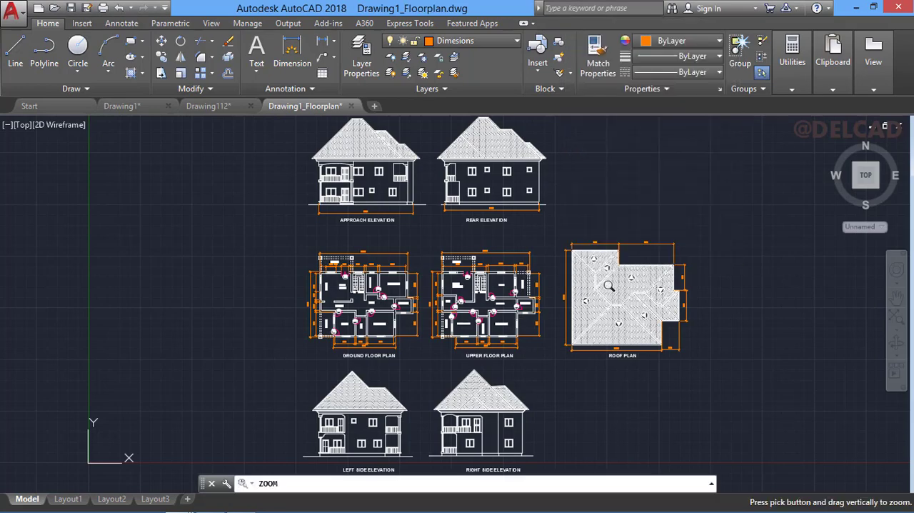
drag(610, 286, 632, 242)
drag(626, 300, 651, 246)
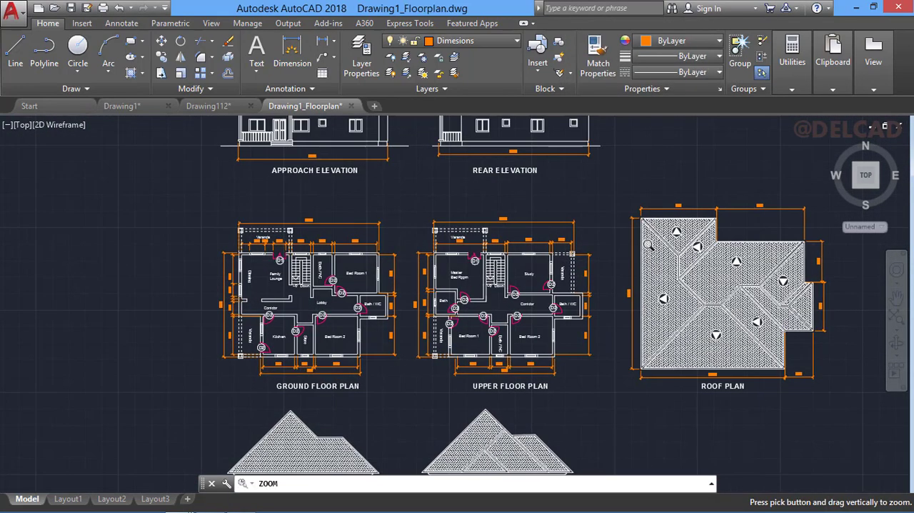
key(Escape)
text(p)
key(Return)
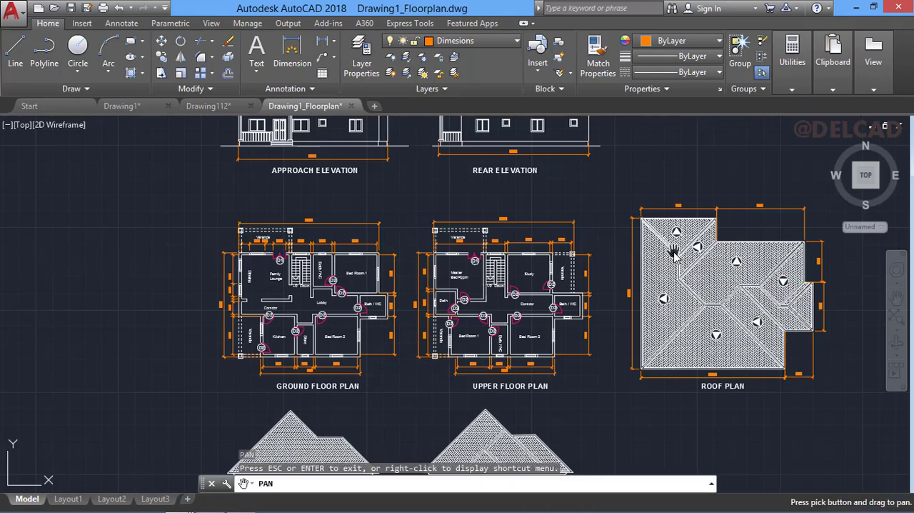
drag(696, 277, 513, 252)
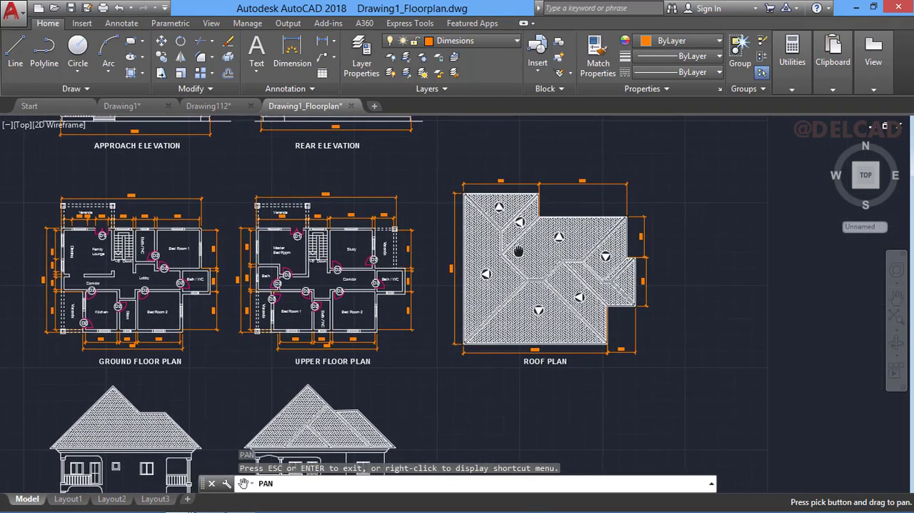
key(Escape)
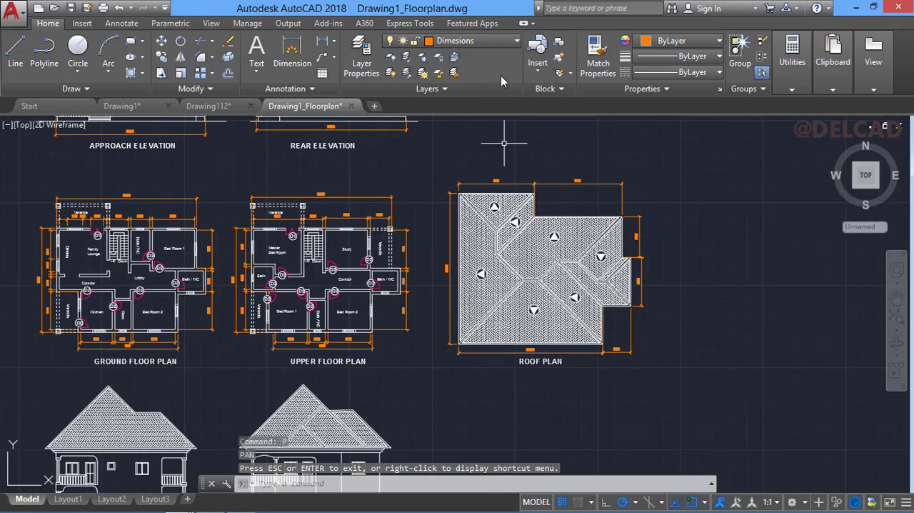
- Make Floor Plan the current layer and turn off the Dimesions and Door layers
click(496, 45)
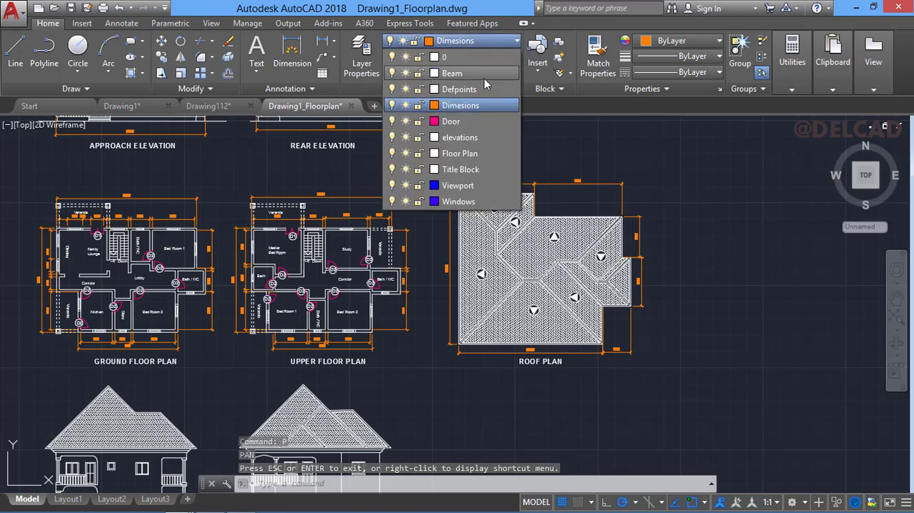
click(460, 153)
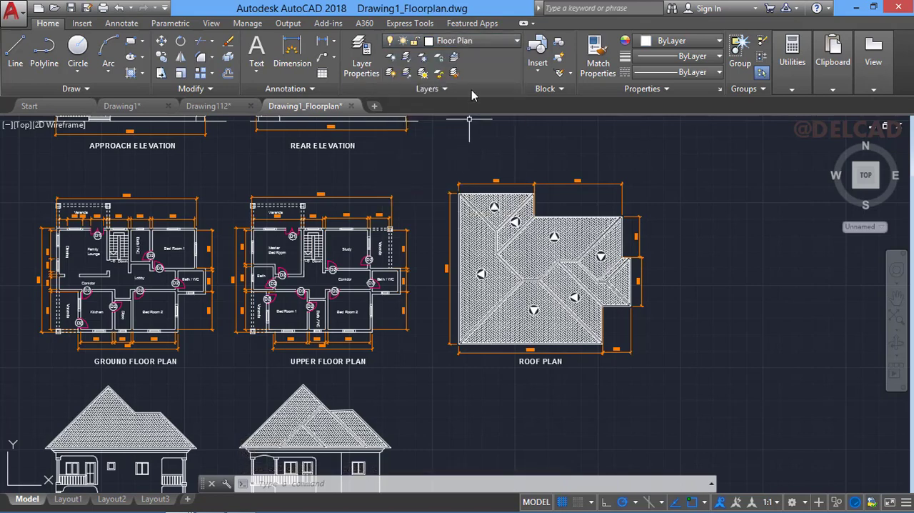
click(479, 42)
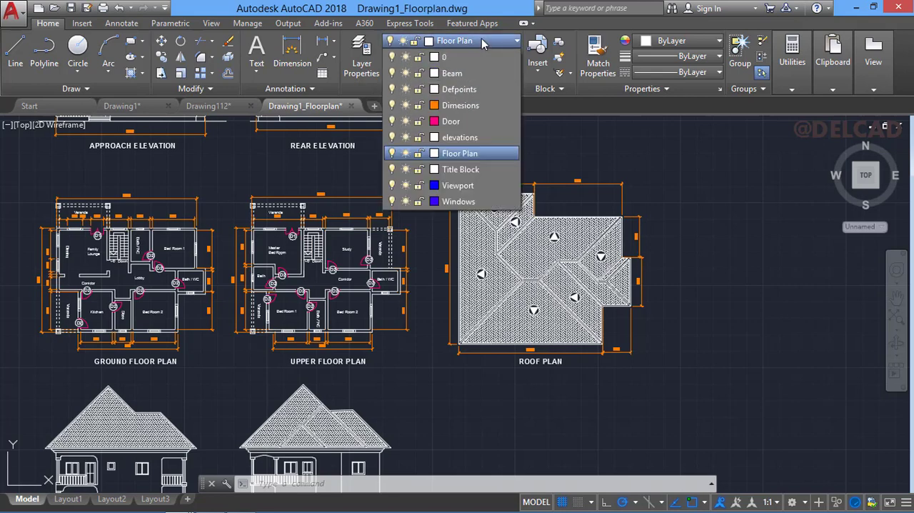
click(392, 105)
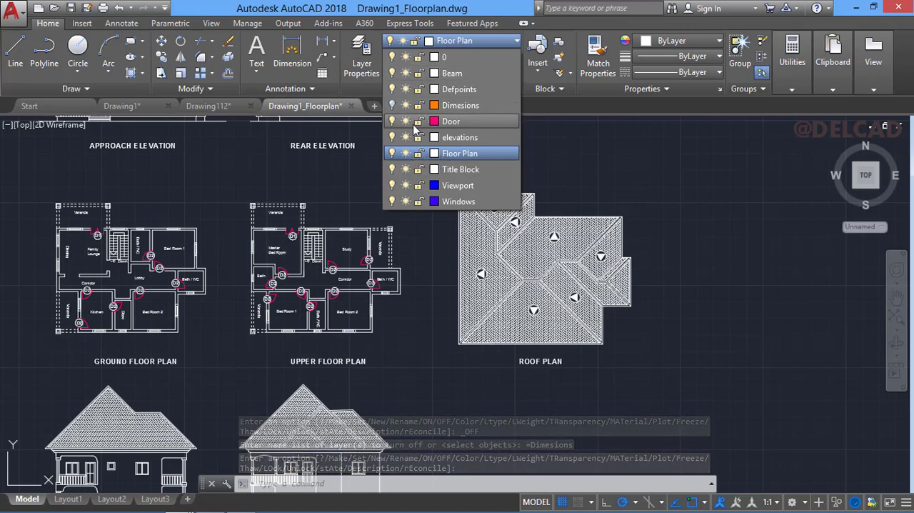
click(392, 120)
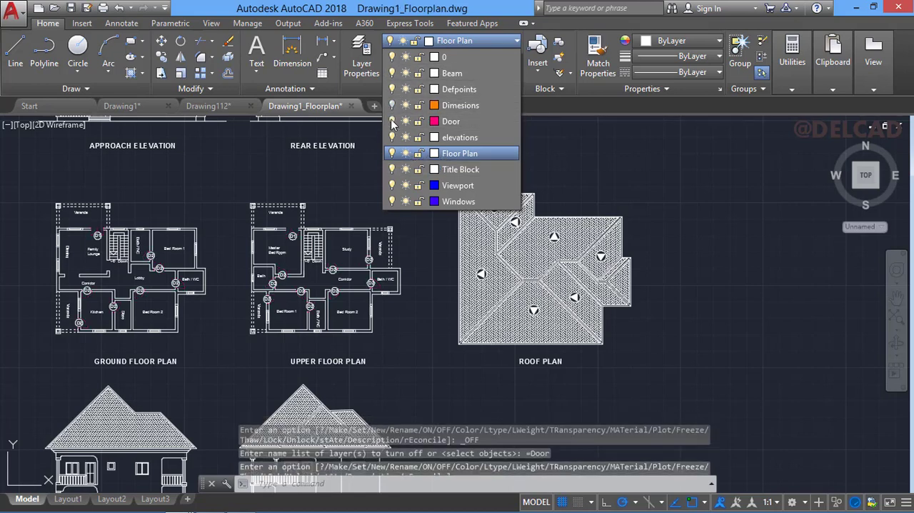
click(584, 198)
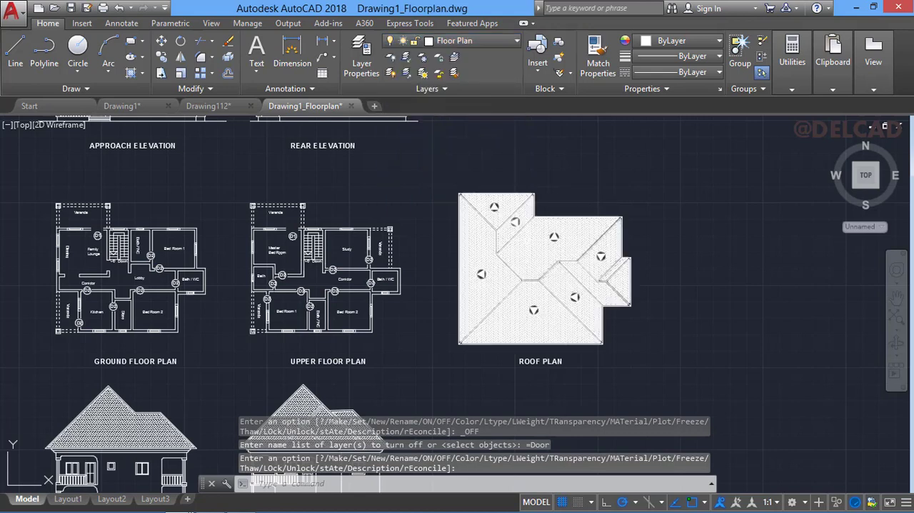
- Hide the entire existing roof plan together with its ROOF PLAN title
right_click(527, 285)
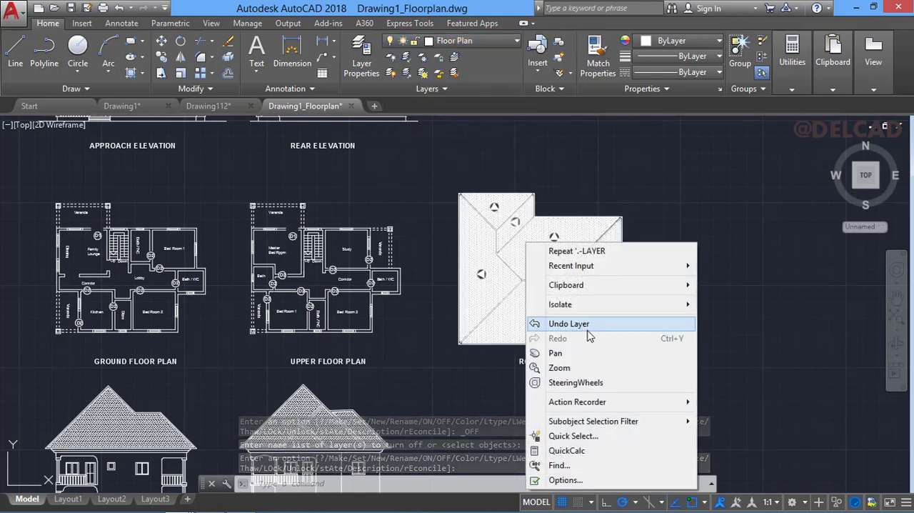
click(576, 370)
drag(519, 328, 561, 245)
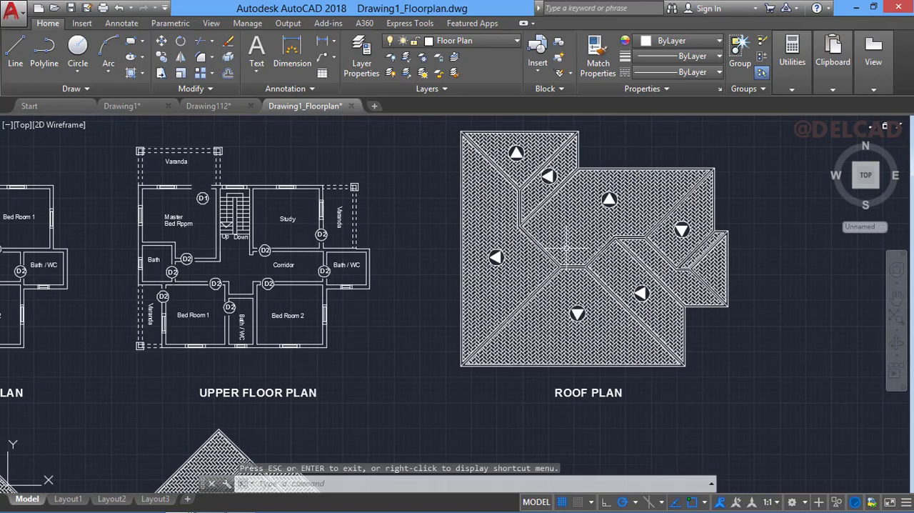
text(p)
key(Return)
mouse_move(565, 246)
mouse_down()
mouse_move(554, 99)
mouse_move(512, 262)
mouse_move(543, 257)
mouse_up()
key(Escape)
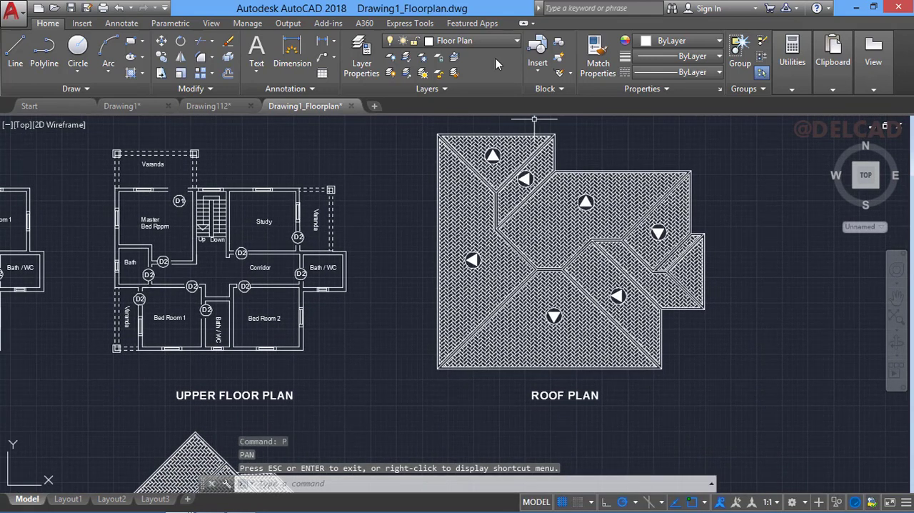
click(421, 125)
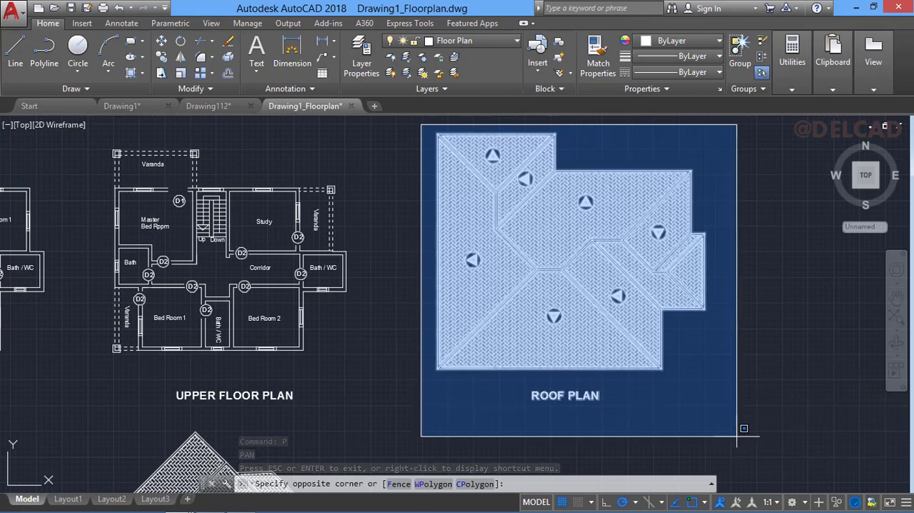
click(751, 439)
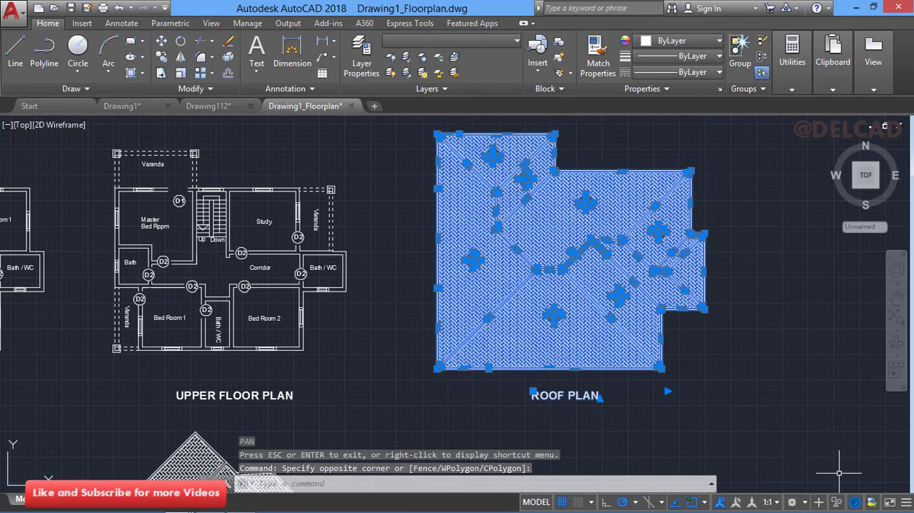
click(840, 504)
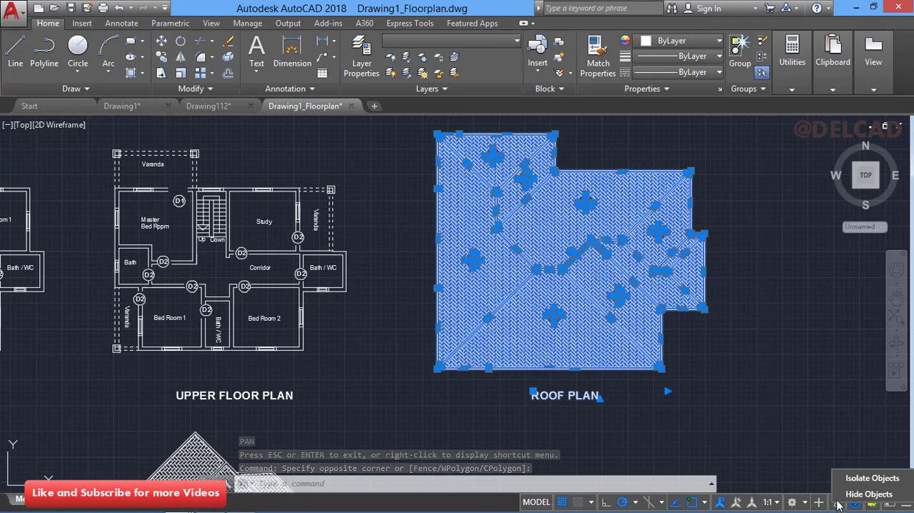
click(854, 490)
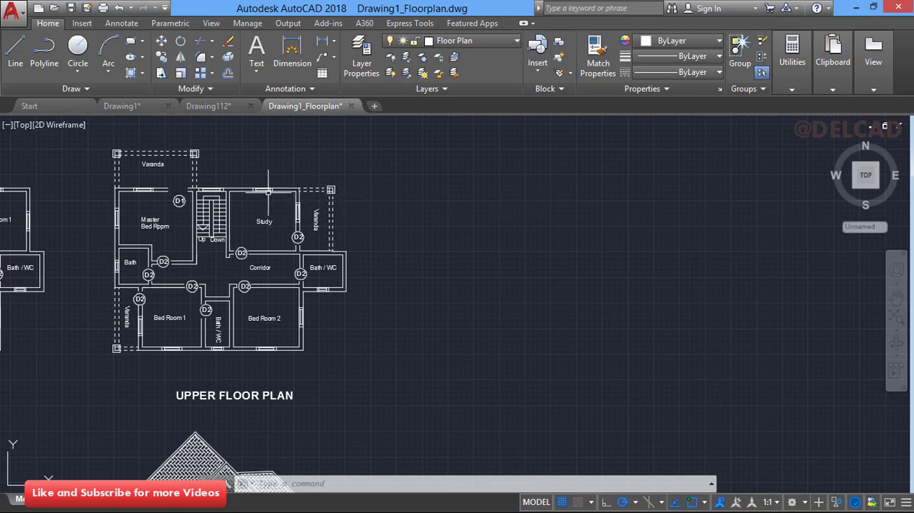
- Copy the upper floor plan's outer wall and veranda lines about 19300 units horizontally to the right into the empty area
mouse_move(264, 187)
click(287, 188)
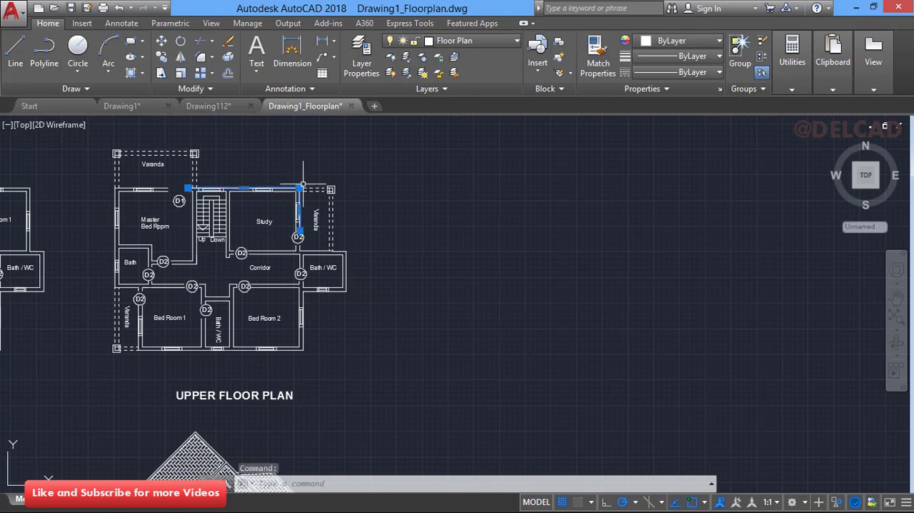
click(332, 208)
click(347, 253)
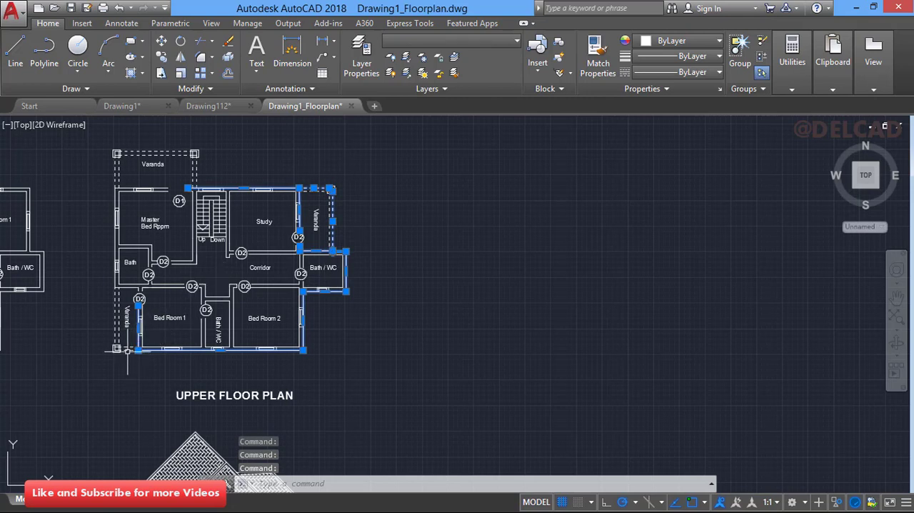
click(113, 323)
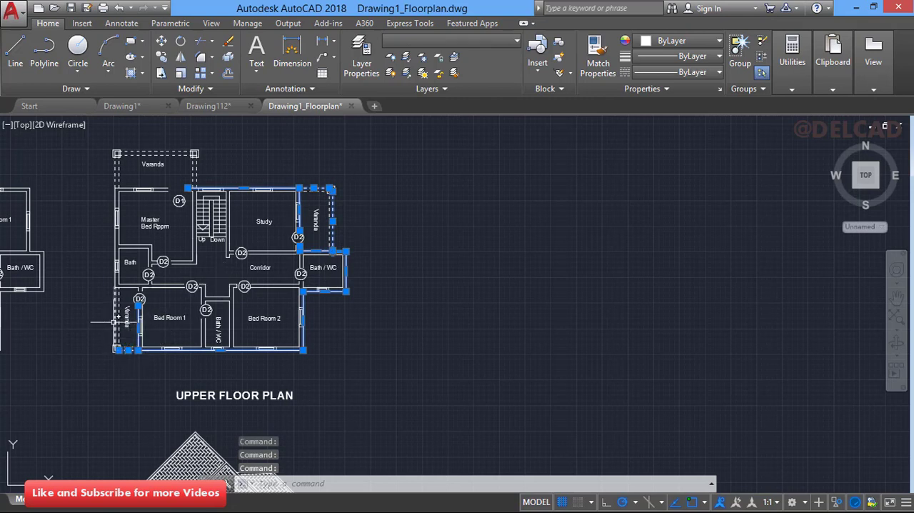
click(114, 250)
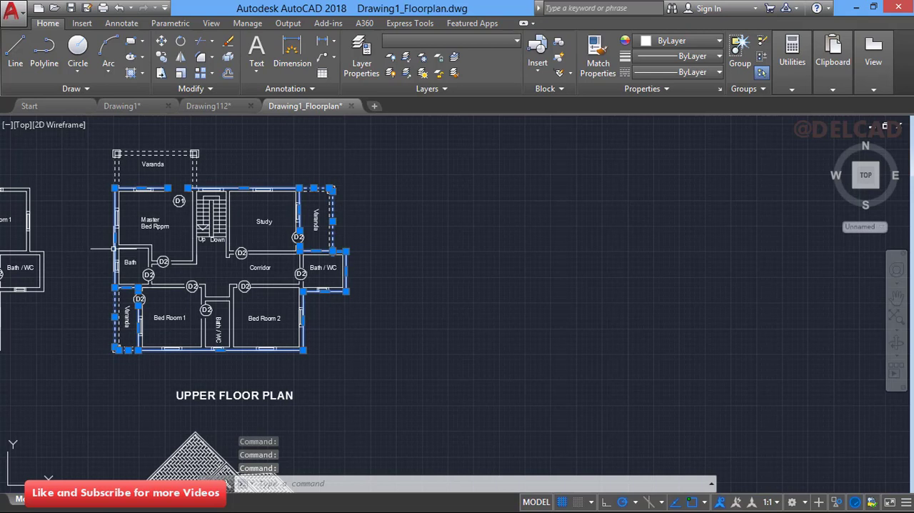
click(114, 163)
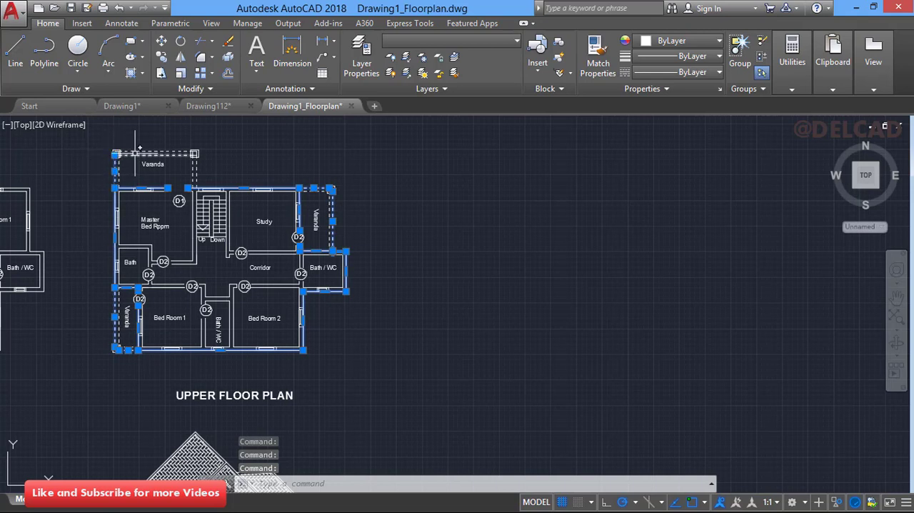
click(138, 152)
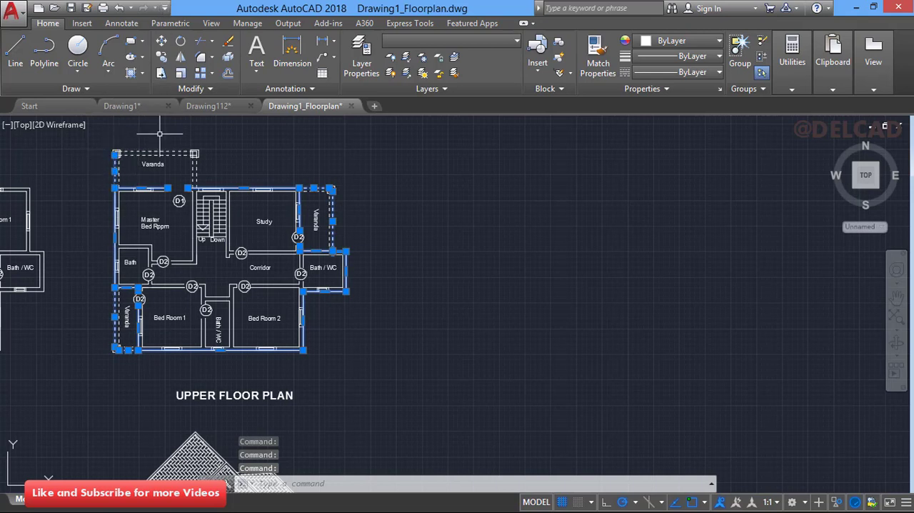
click(163, 151)
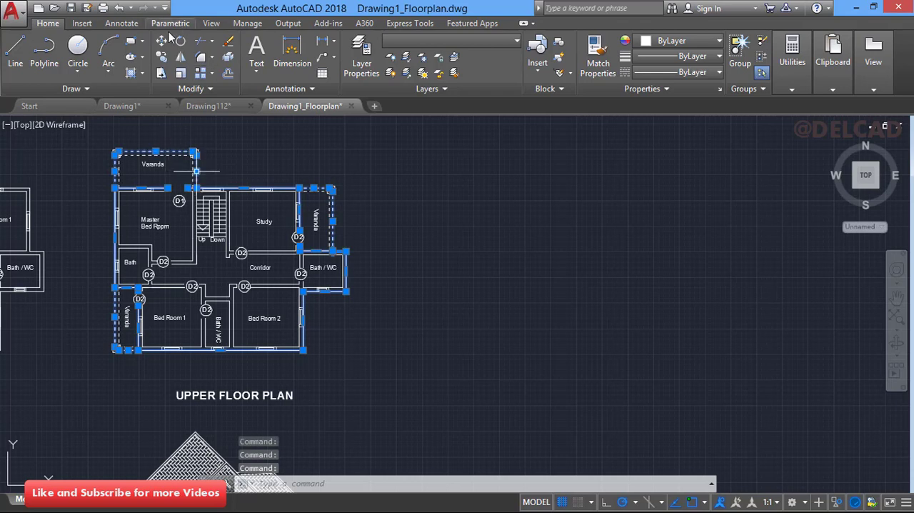
click(162, 59)
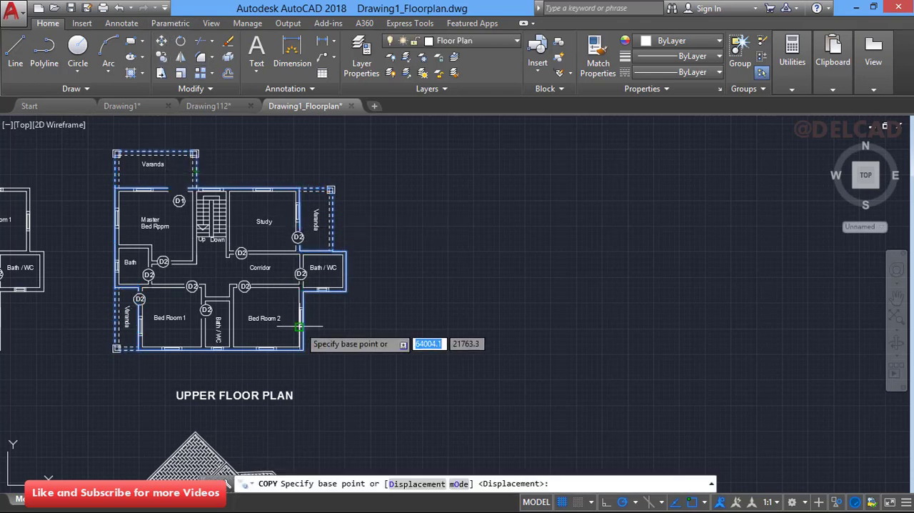
click(303, 350)
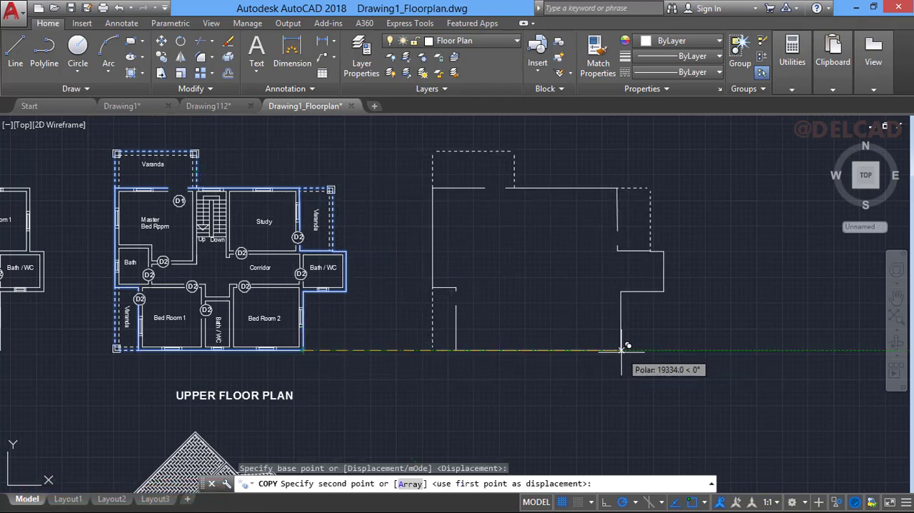
click(618, 349)
key(Return)
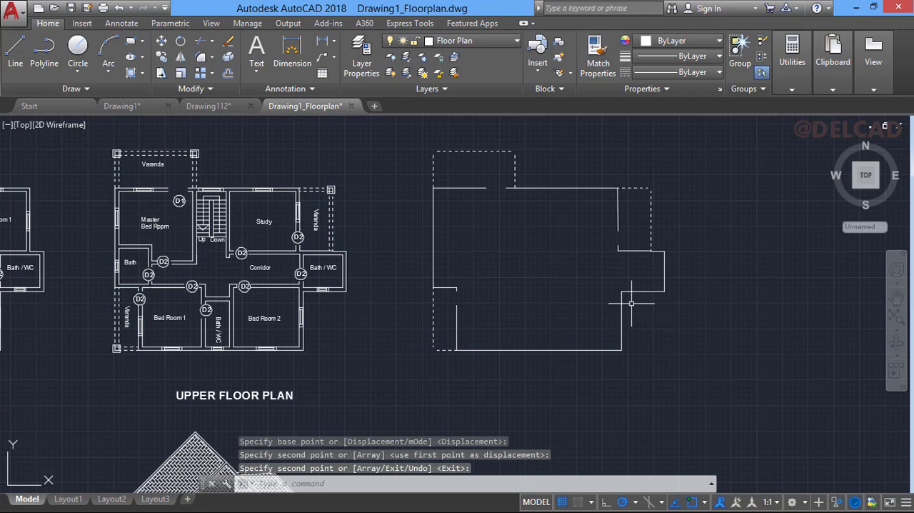
- Explode the entire copied outline of the upper floor plan
click(415, 139)
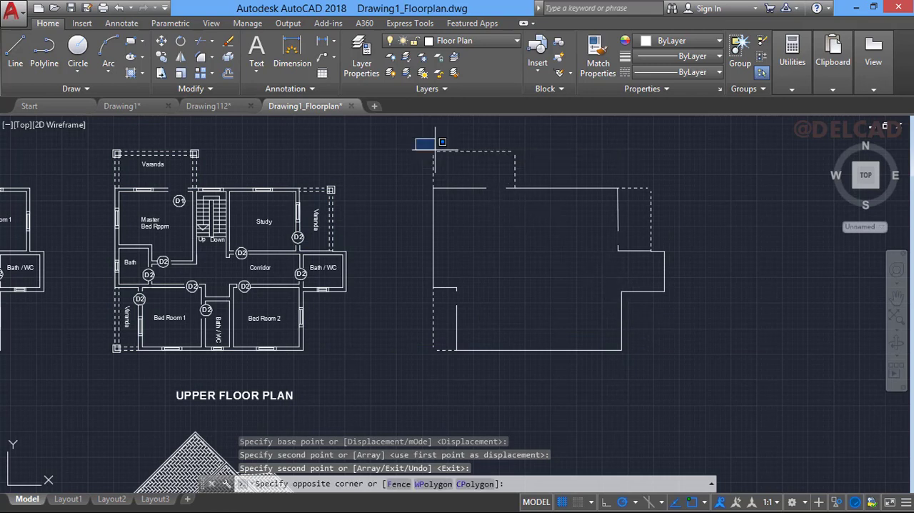
click(690, 365)
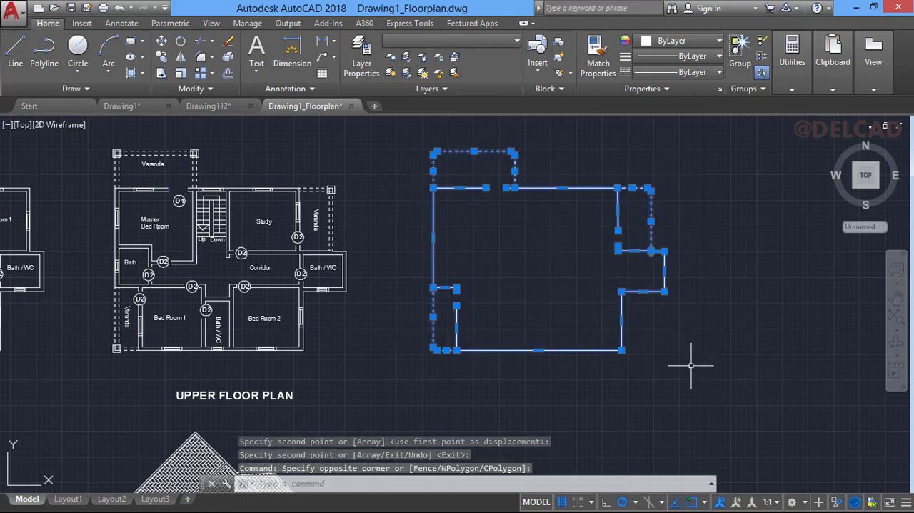
text(x)
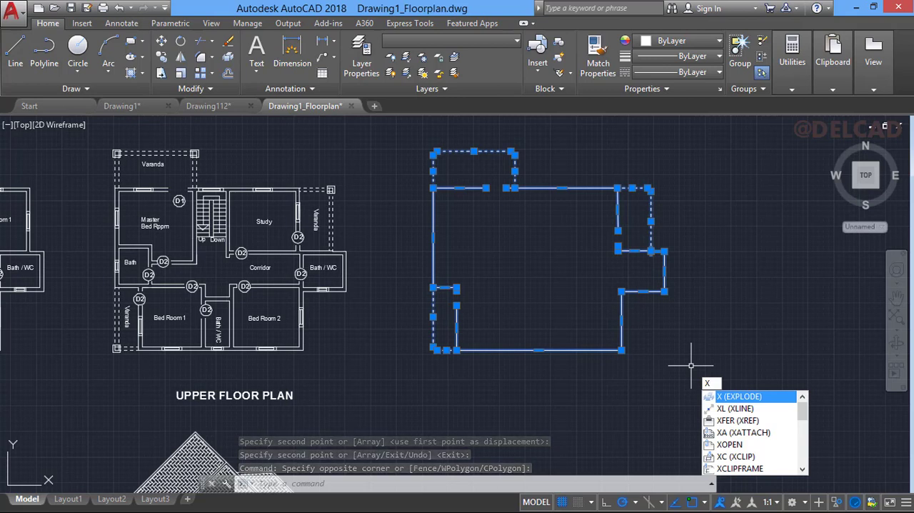
key(Return)
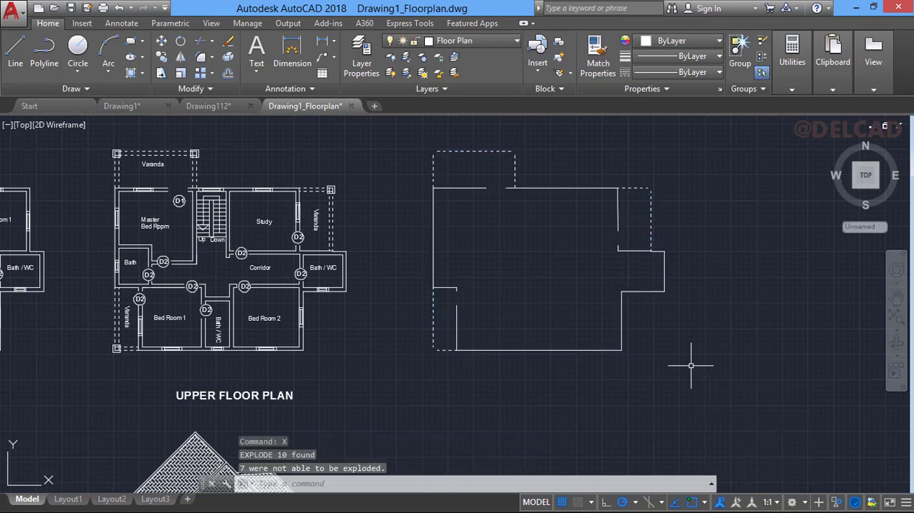
- Erase the solid wall segments along the inner sides of the three verandas from the copied outline
click(617, 214)
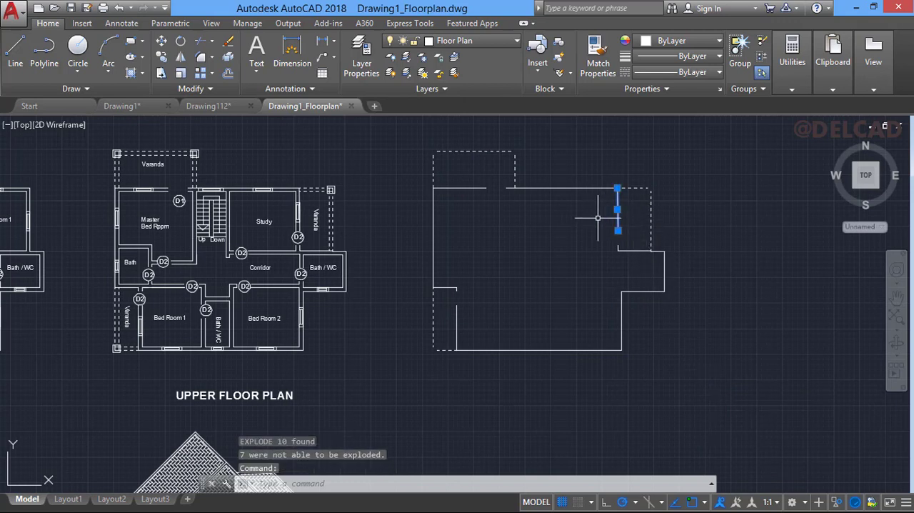
click(595, 222)
click(660, 273)
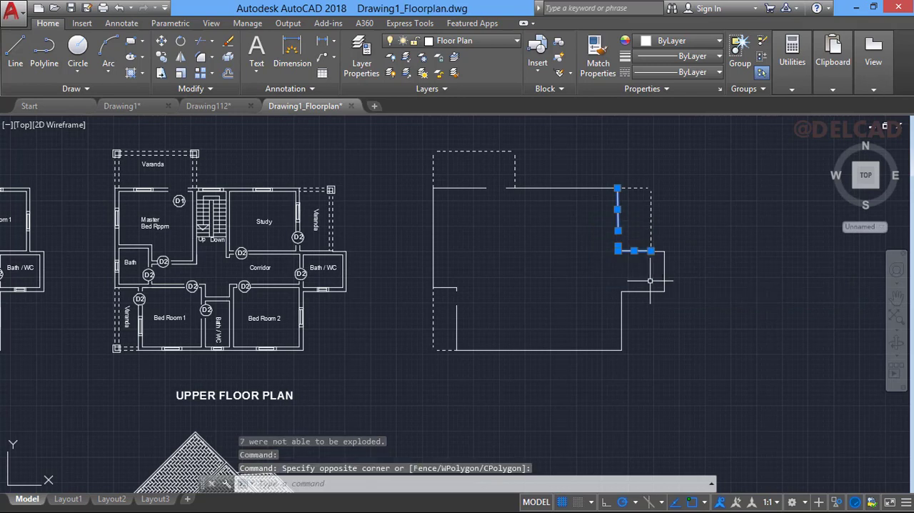
click(444, 280)
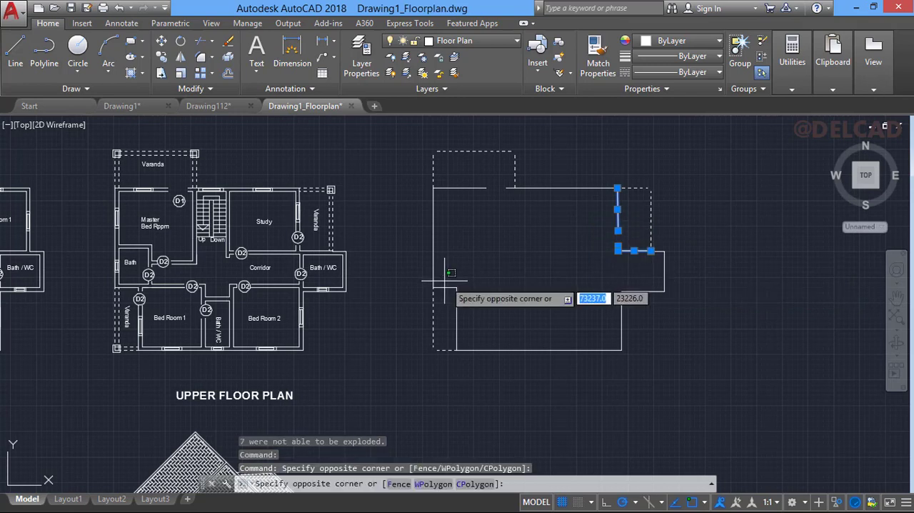
click(461, 334)
click(458, 318)
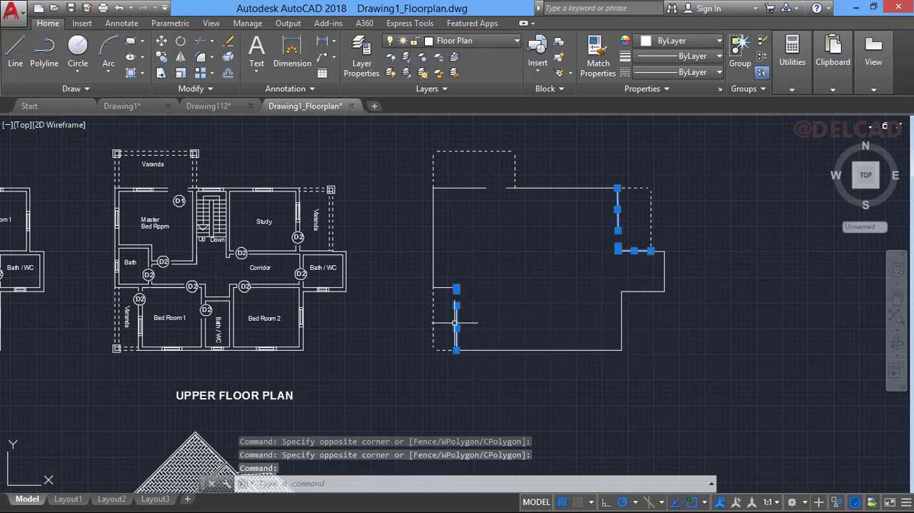
click(442, 289)
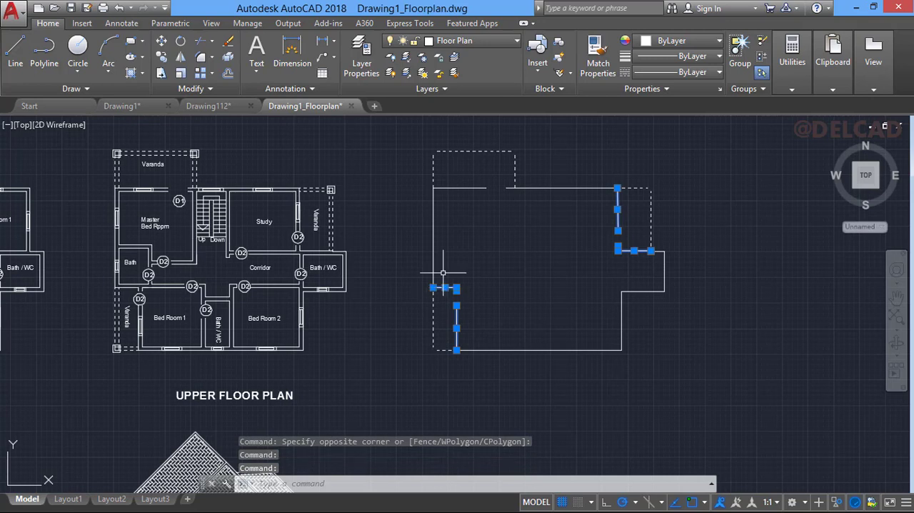
click(462, 188)
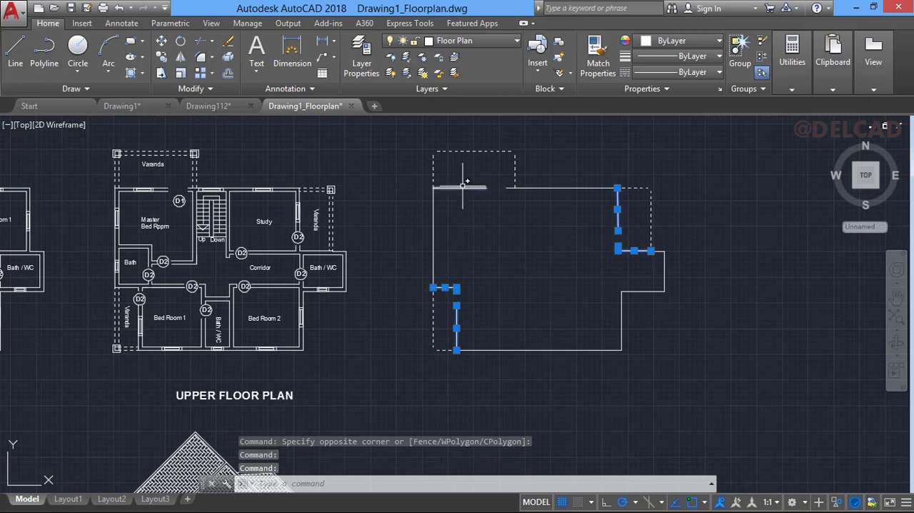
click(230, 42)
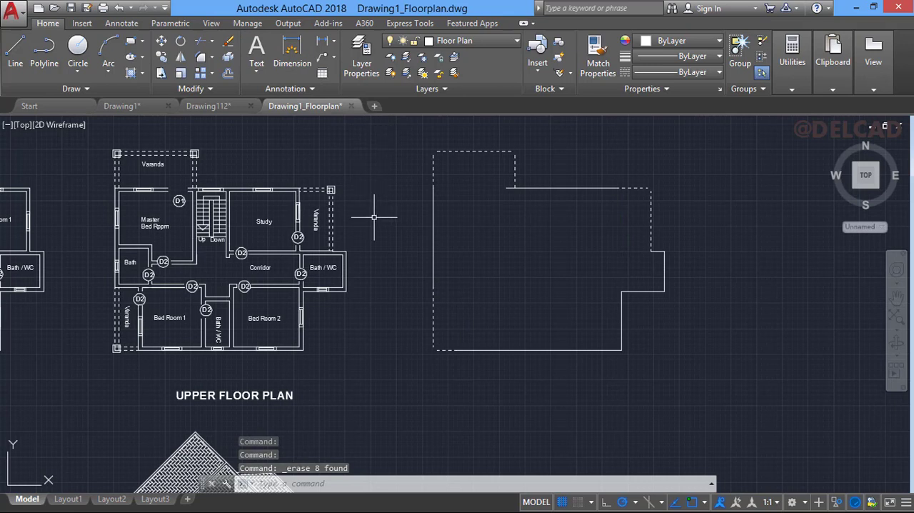
- Fillet the upper-left veranda's corners with radius 0 in Multiple mode, including its junction with the adjoining top wall
text(F)
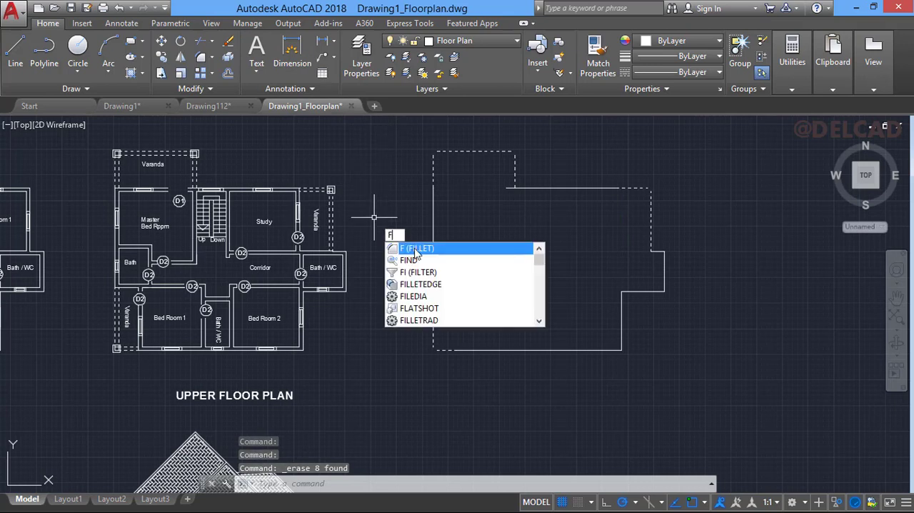
click(409, 249)
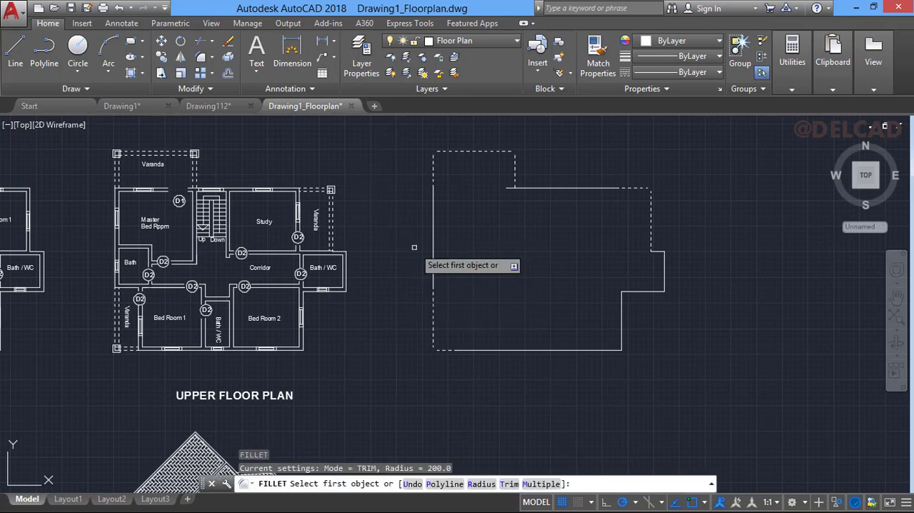
click(478, 483)
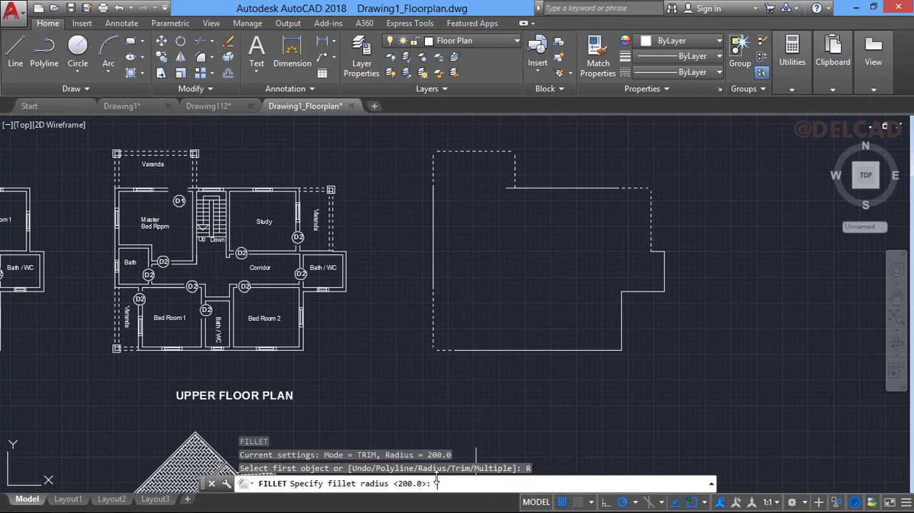
text(0)
key(Return)
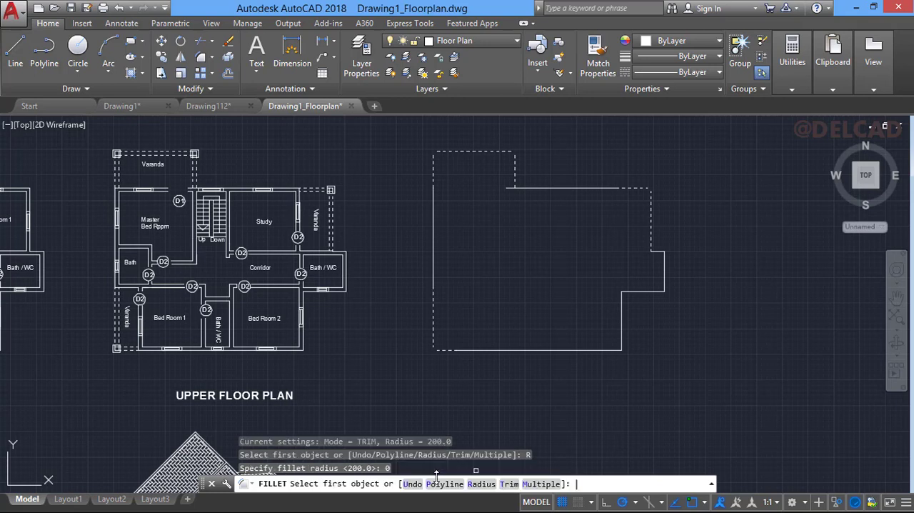
click(541, 484)
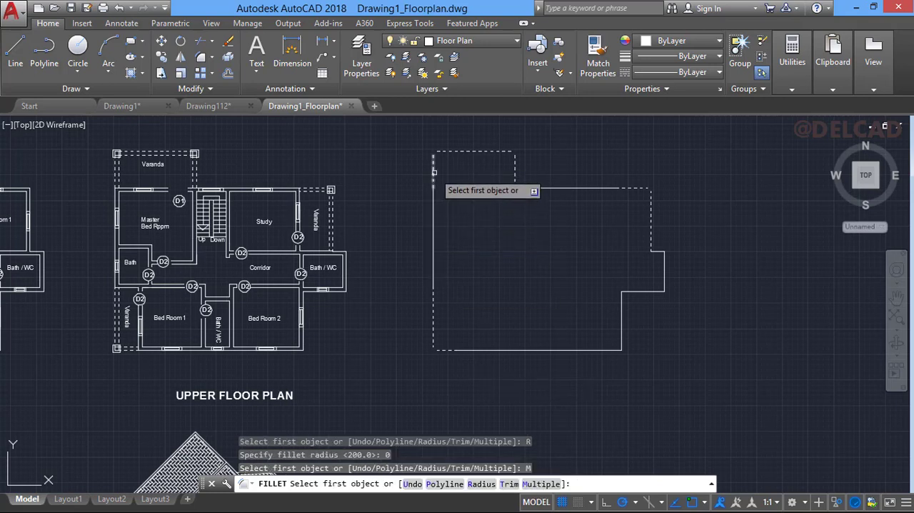
click(433, 160)
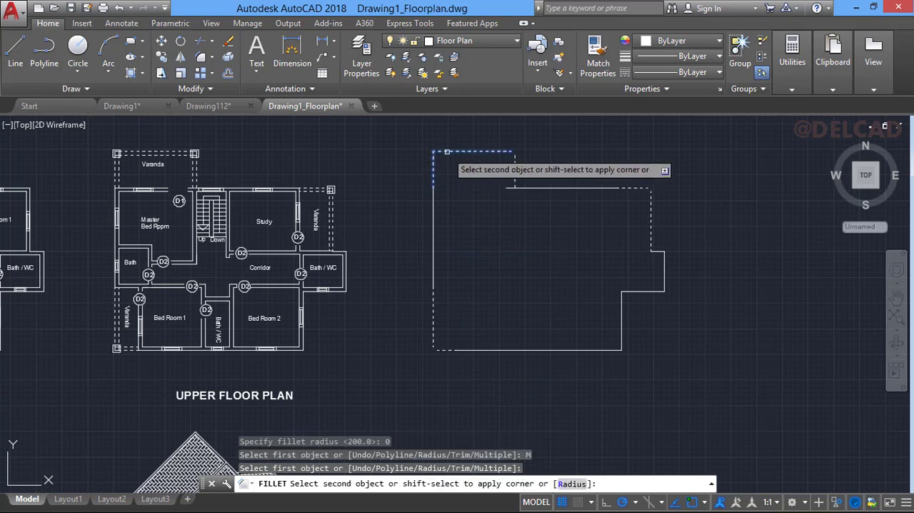
click(443, 151)
click(488, 151)
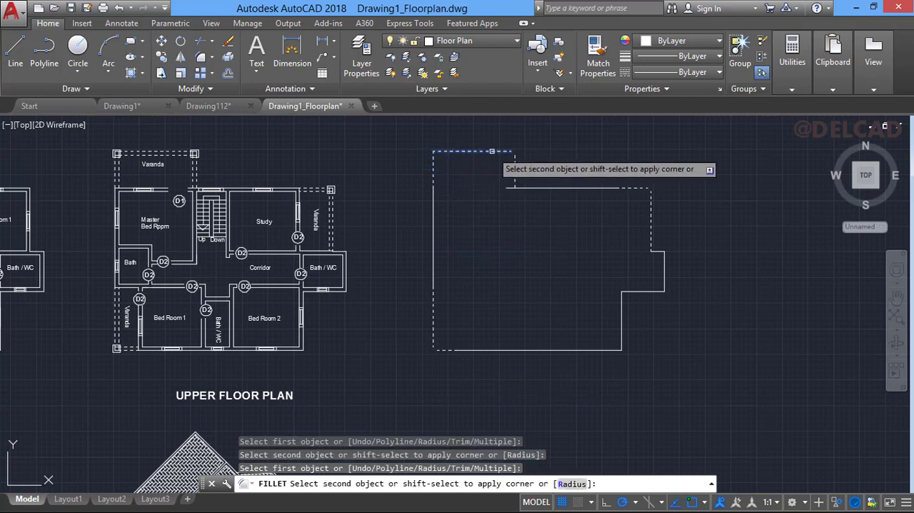
click(515, 164)
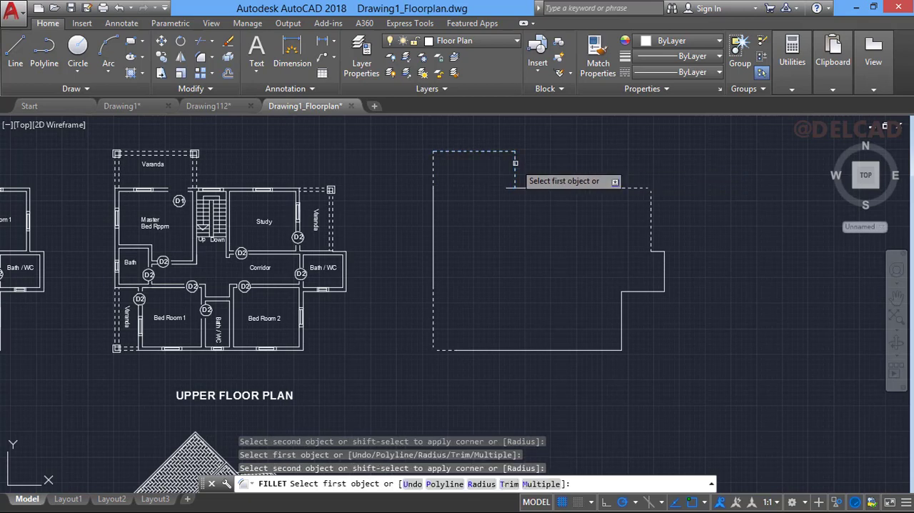
click(515, 172)
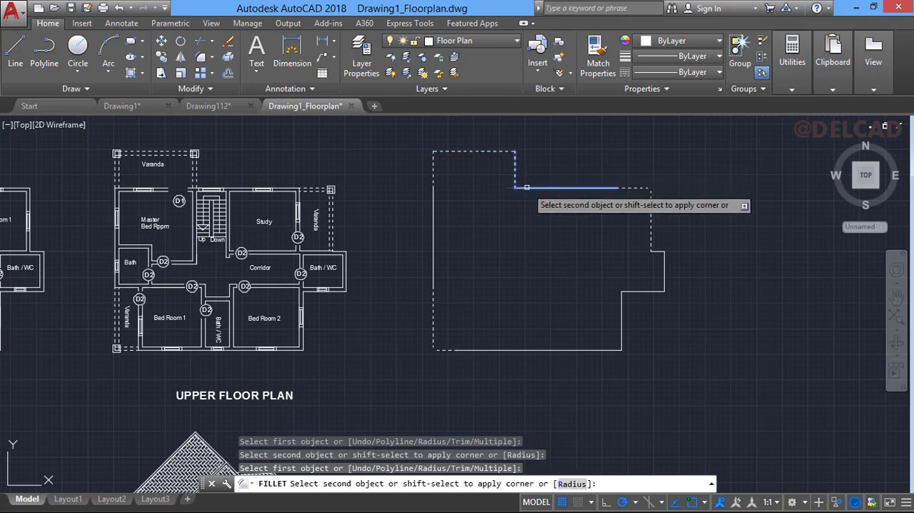
click(526, 187)
- Fillet the outer corners of the upper-right and lower-left verandas with radius 0
click(651, 191)
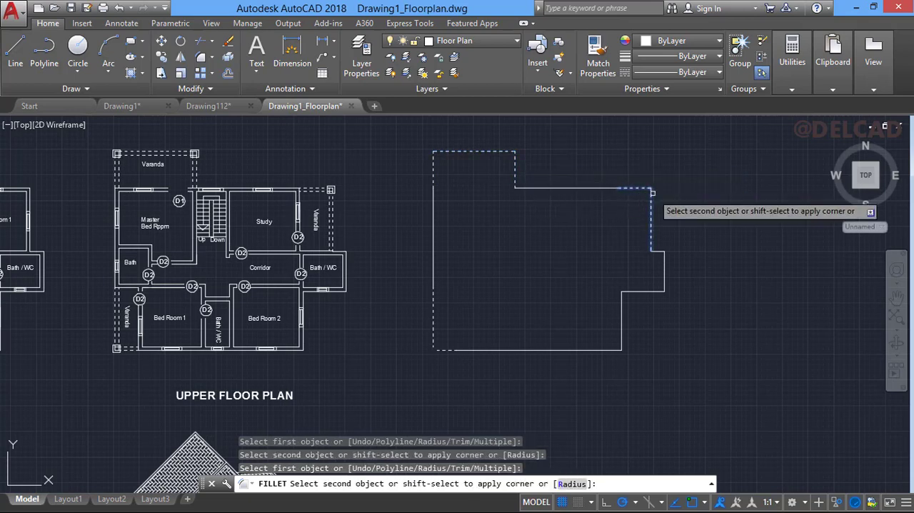
click(652, 193)
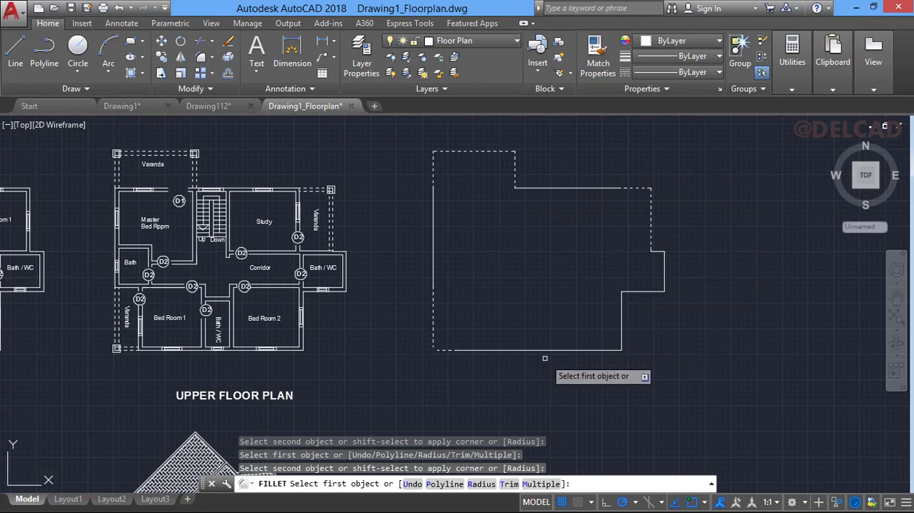
click(432, 341)
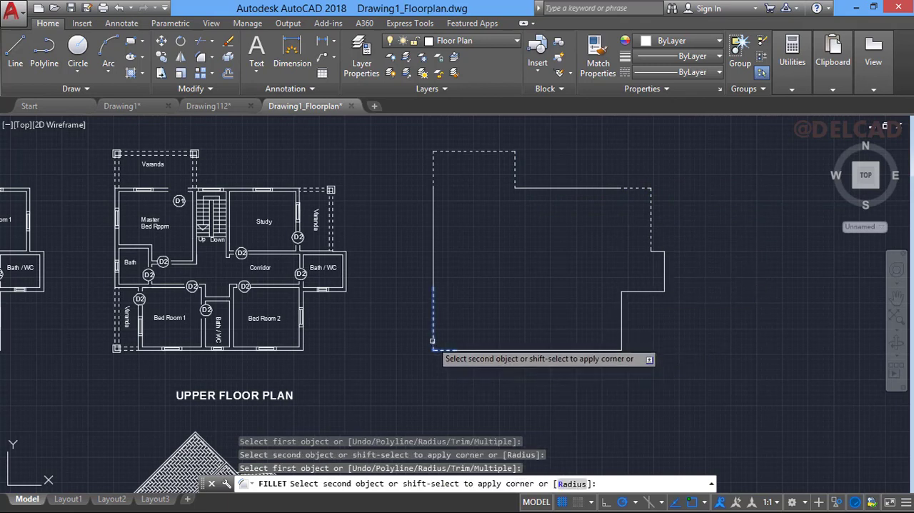
click(437, 350)
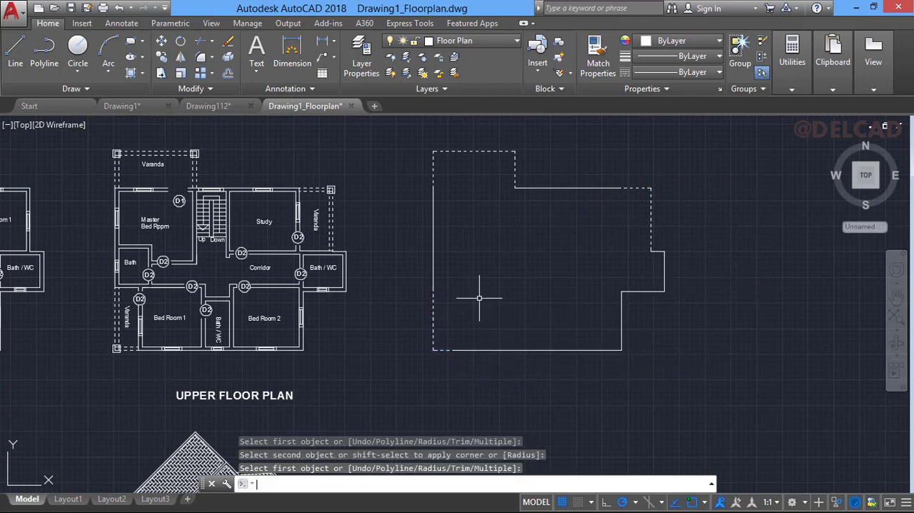
- Join all lines of the copied building outline into one polyline
click(419, 142)
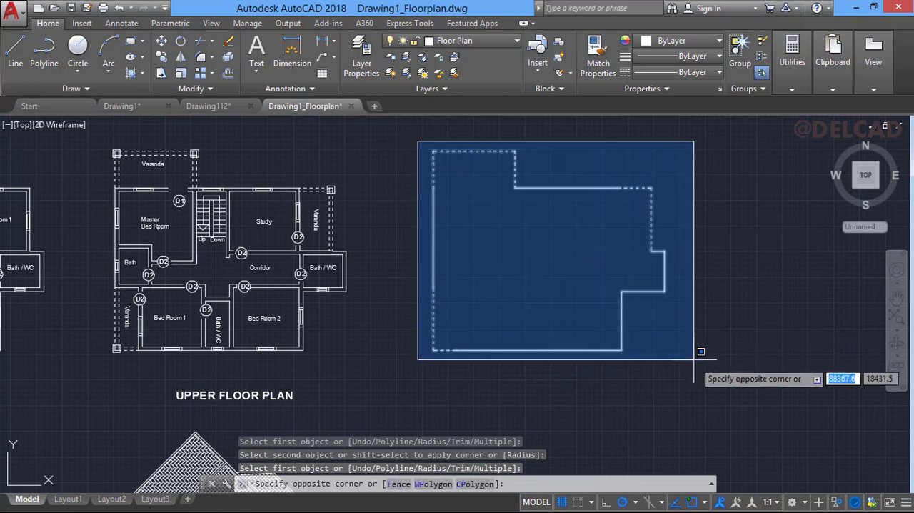
click(707, 377)
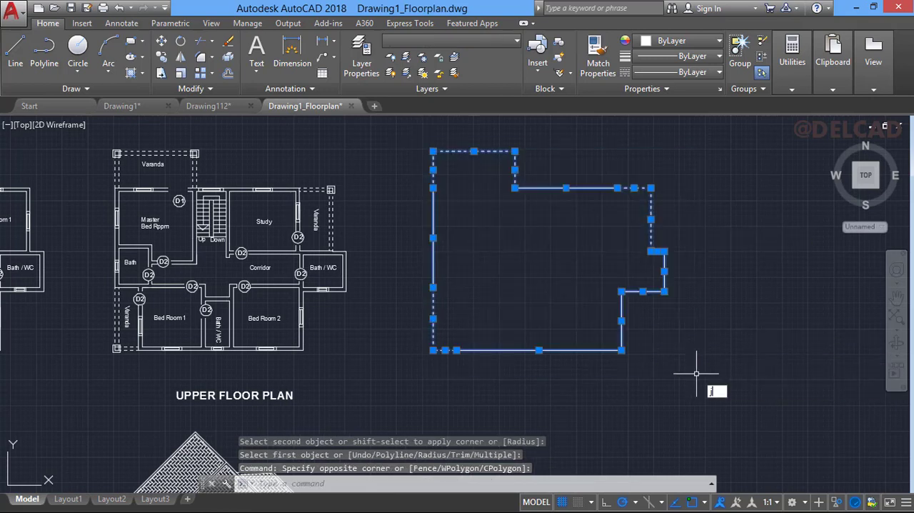
key(Return)
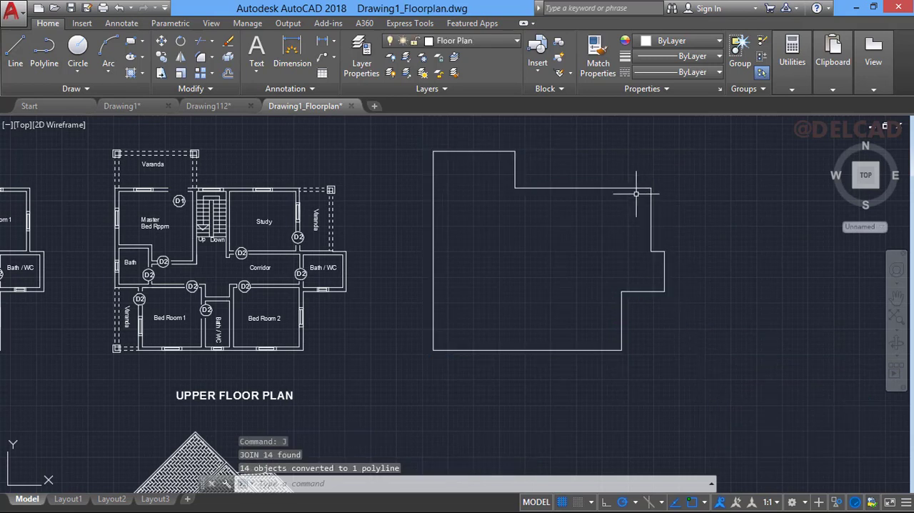
- Offset the joined building outline outward by 600 to form the roof's eave line
mouse_move(578, 187)
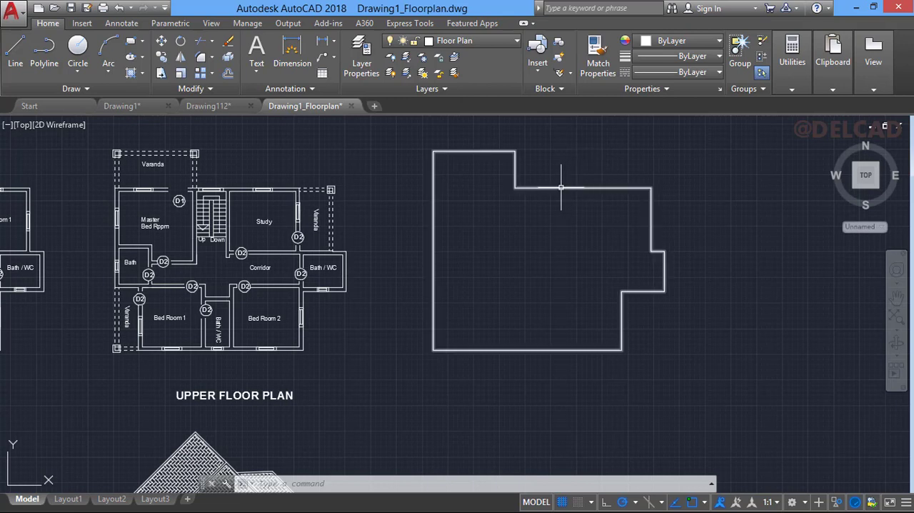
click(229, 74)
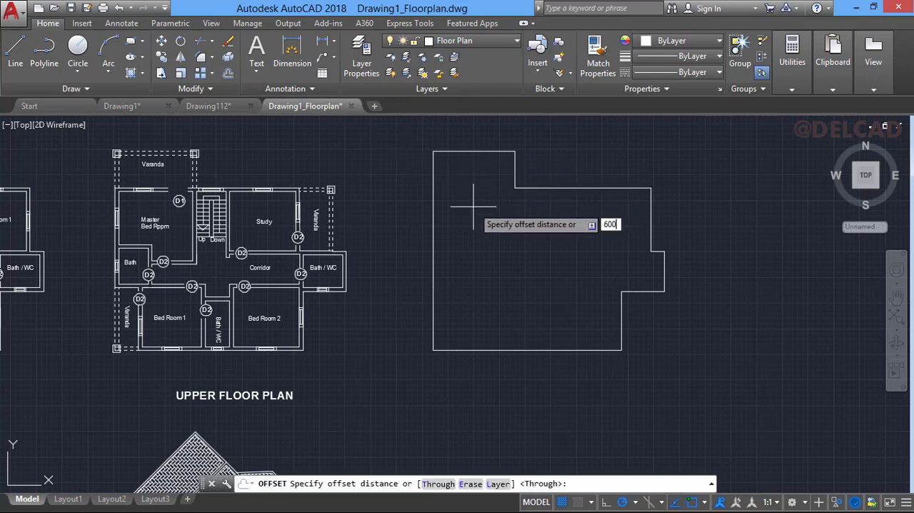
key(Return)
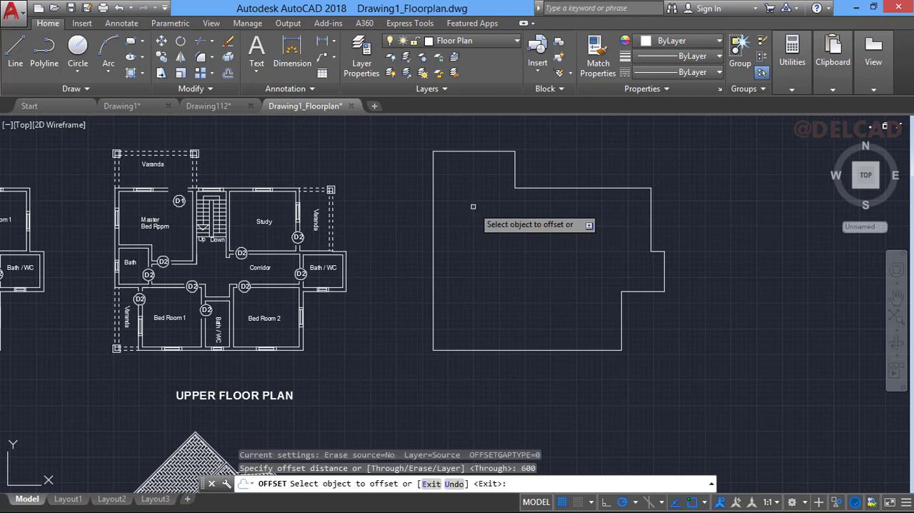
click(560, 188)
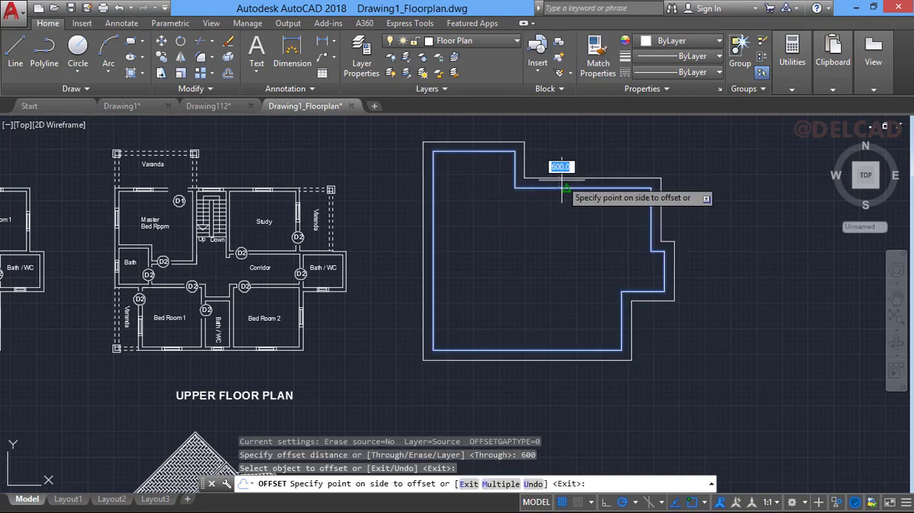
click(632, 143)
key(Return)
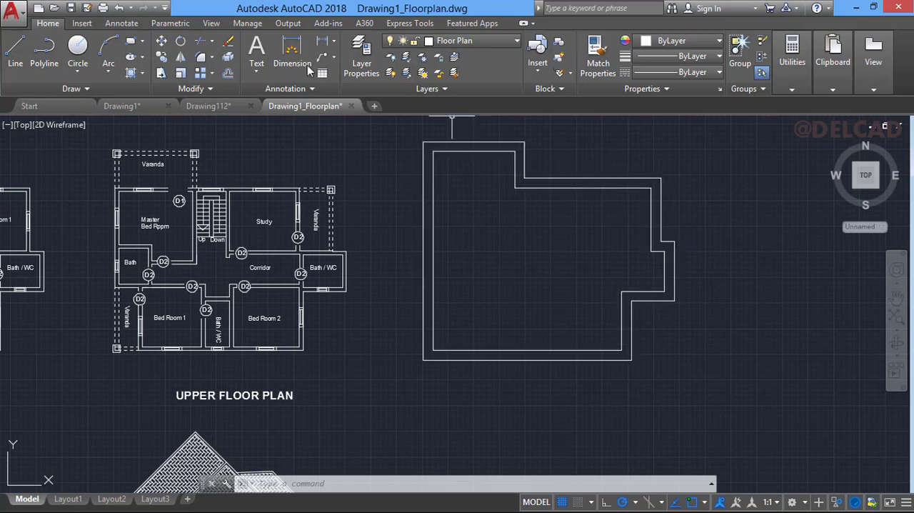
- Erase the inner building outline, keeping only the offset eave outline
click(15, 49)
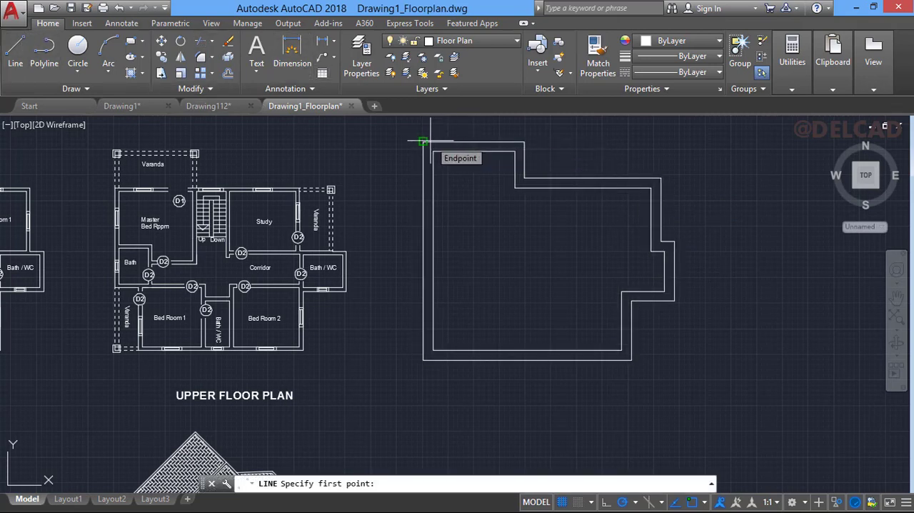
key(Escape)
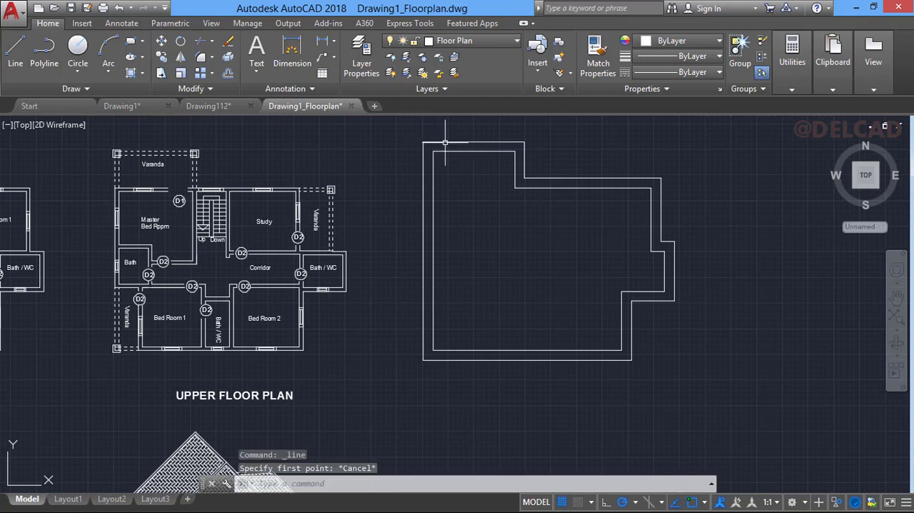
click(461, 152)
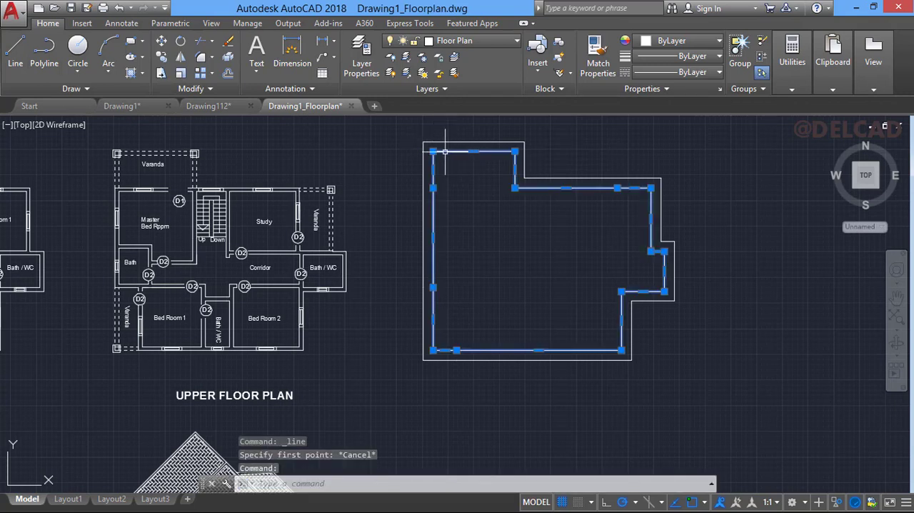
click(230, 42)
- Draw a hip line about 6860 units long from the roof outline's top-left corner, inward at 45° downward
click(15, 47)
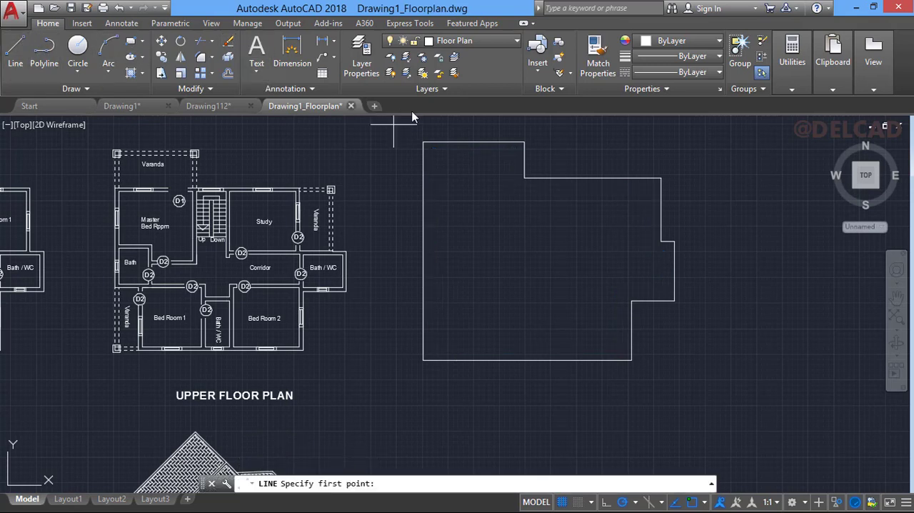
click(424, 142)
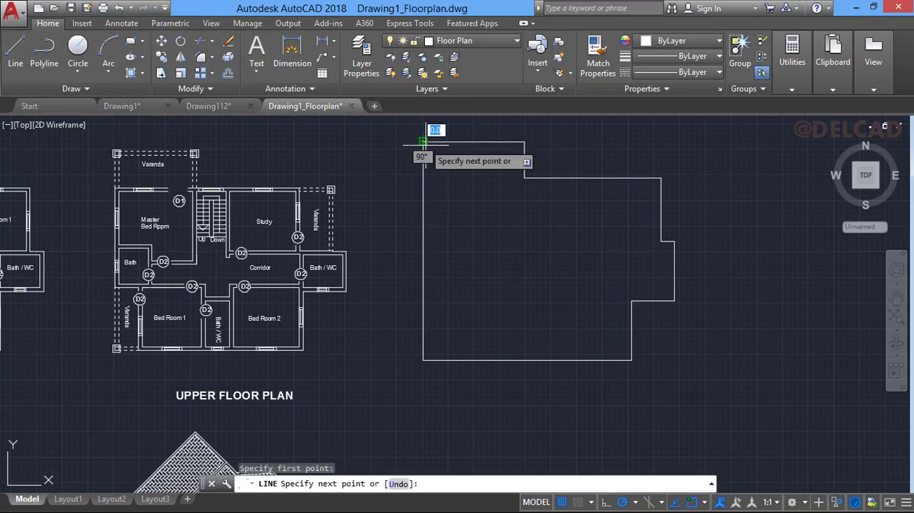
click(508, 226)
key(Return)
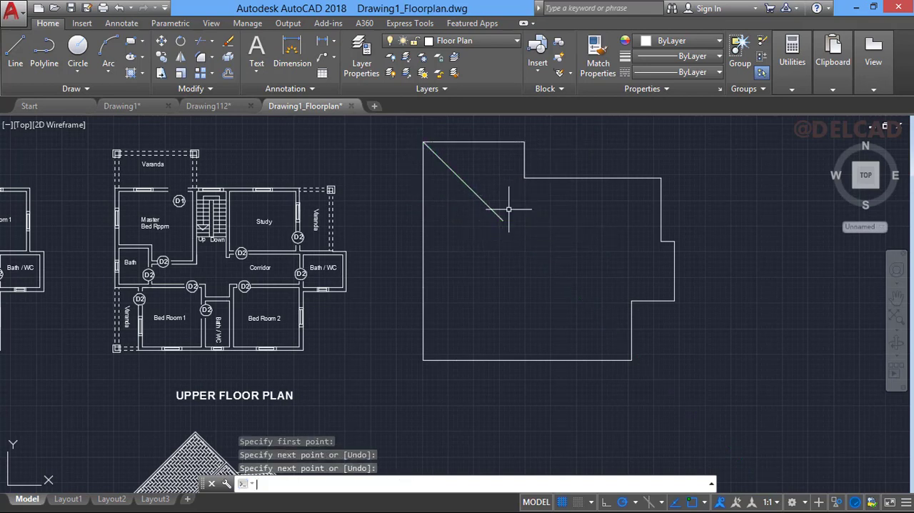
- Draw a 45° hip line from the upper projection's top-right corner down to meet the first hip line
key(Return)
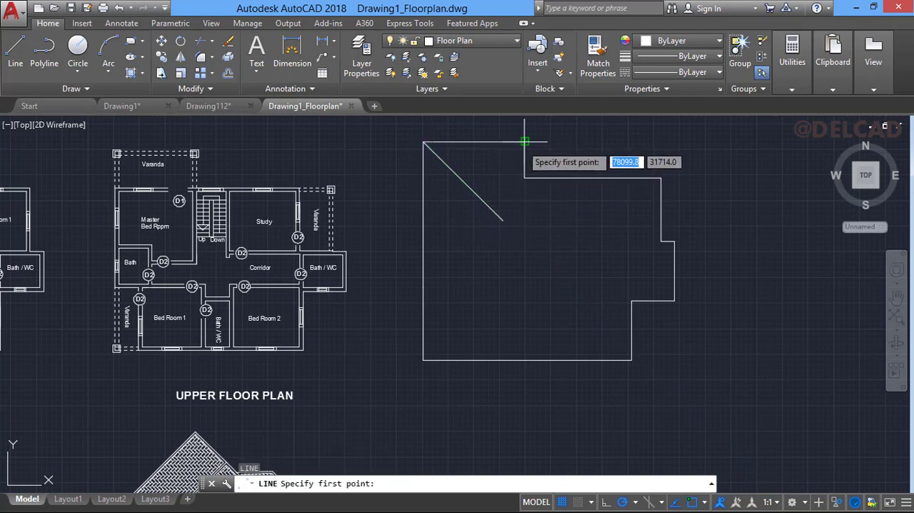
click(525, 141)
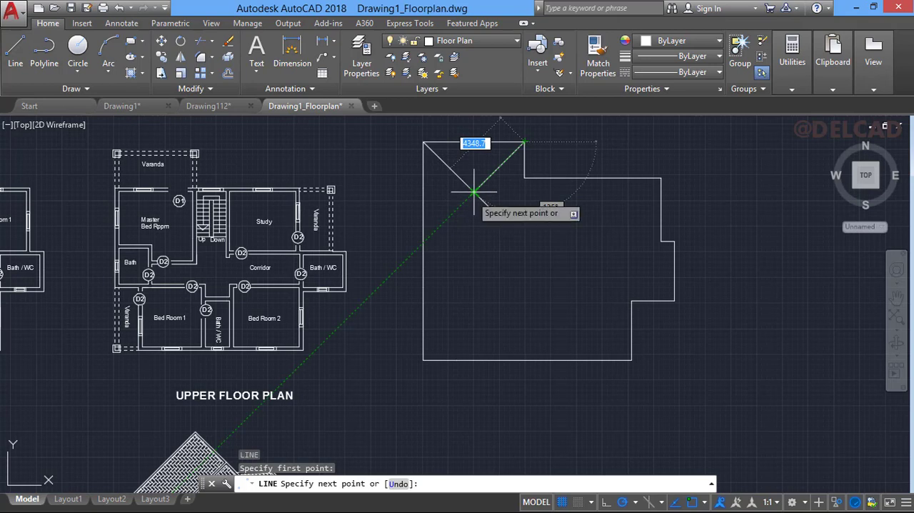
click(474, 192)
click(519, 210)
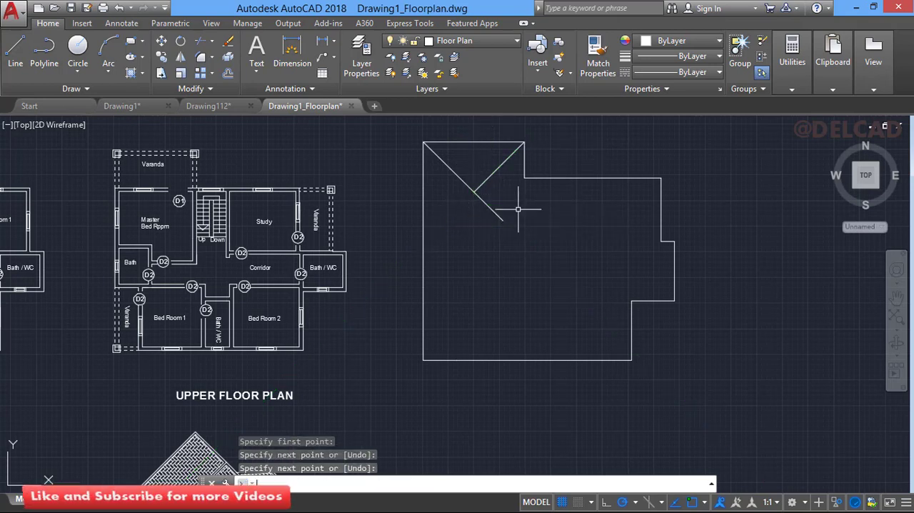
key(Return)
key(Return)
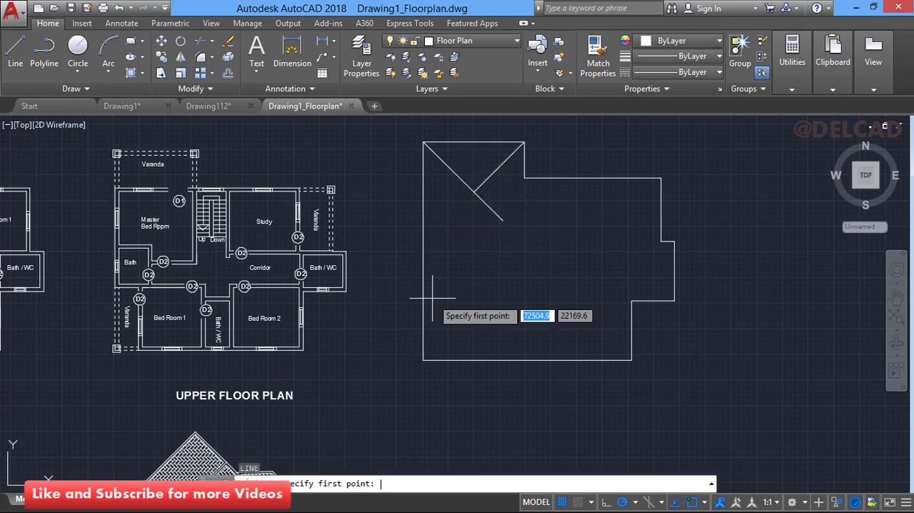
- Draw a hip line about 8385 units long from the roof outline's bottom-left corner, inward at 45° upward
click(423, 359)
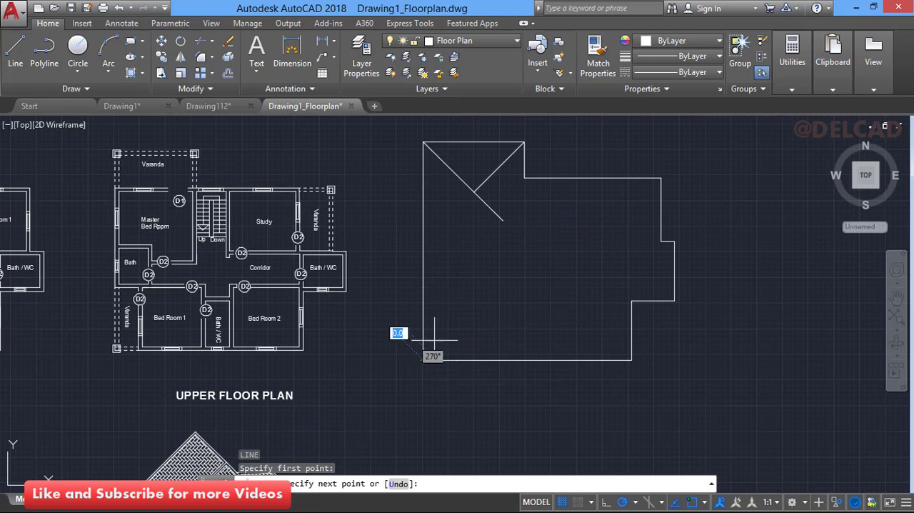
click(520, 263)
key(Return)
key(Return)
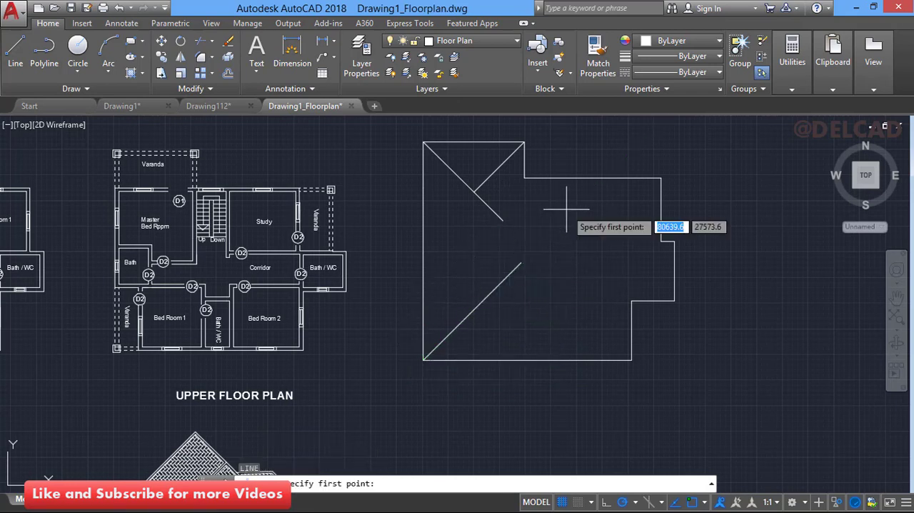
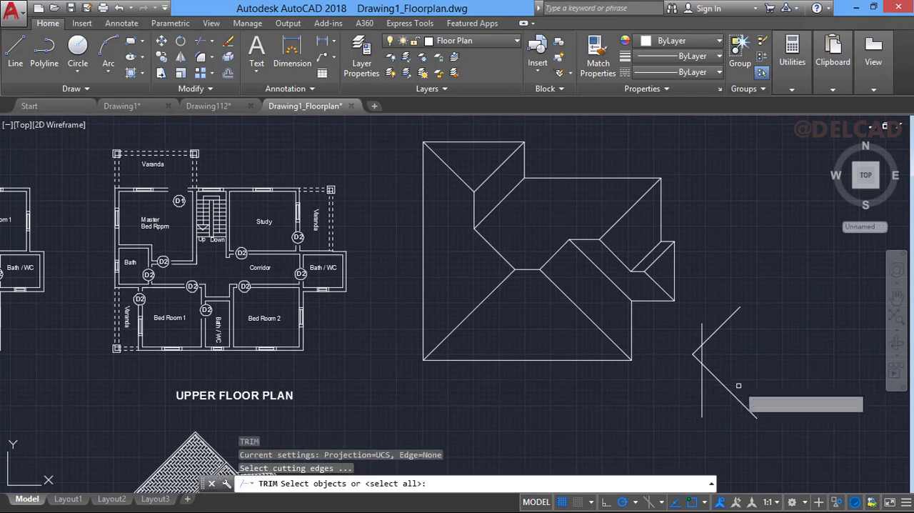
key(Return)
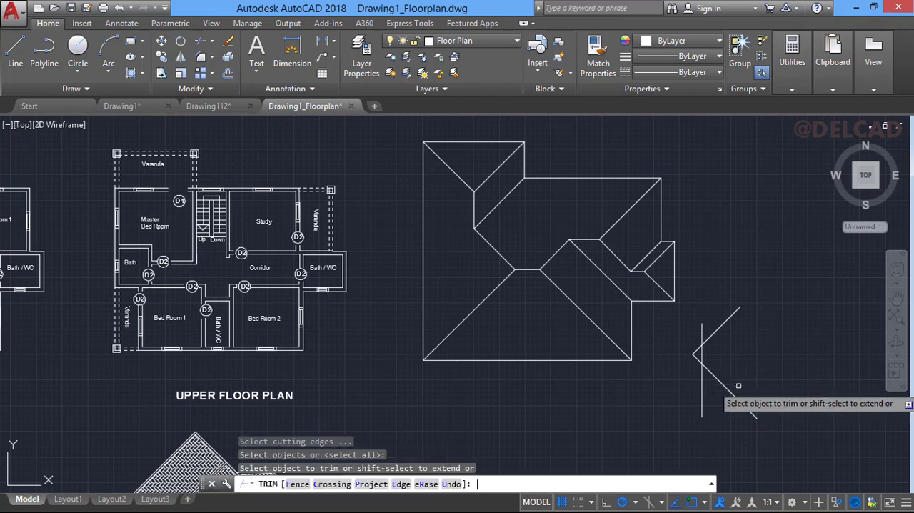
- Trim the overhanging ends of the three crossing lines beside the roof plan to leave a small closed triangle
click(704, 333)
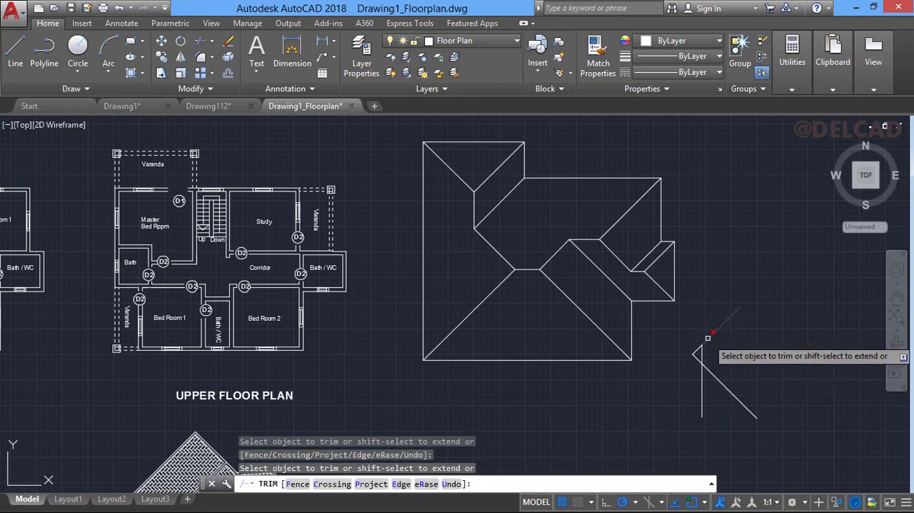
click(711, 370)
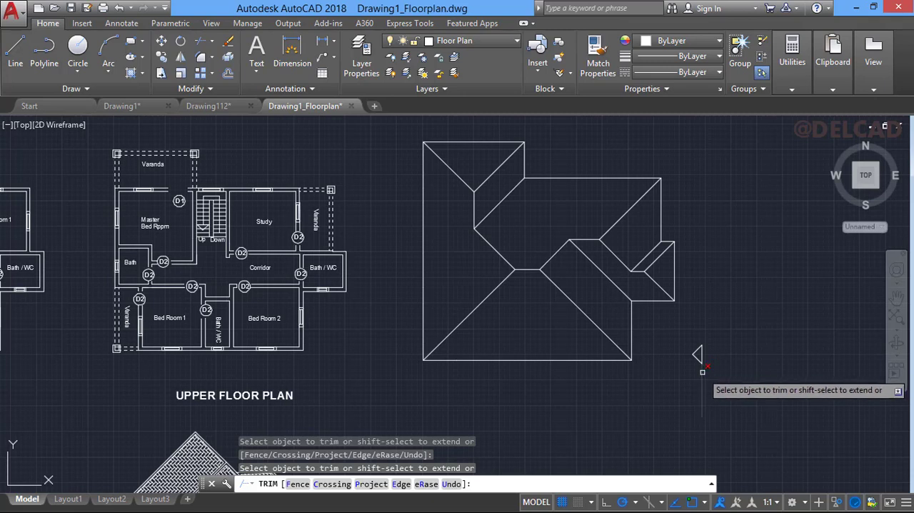
click(702, 371)
key(Return)
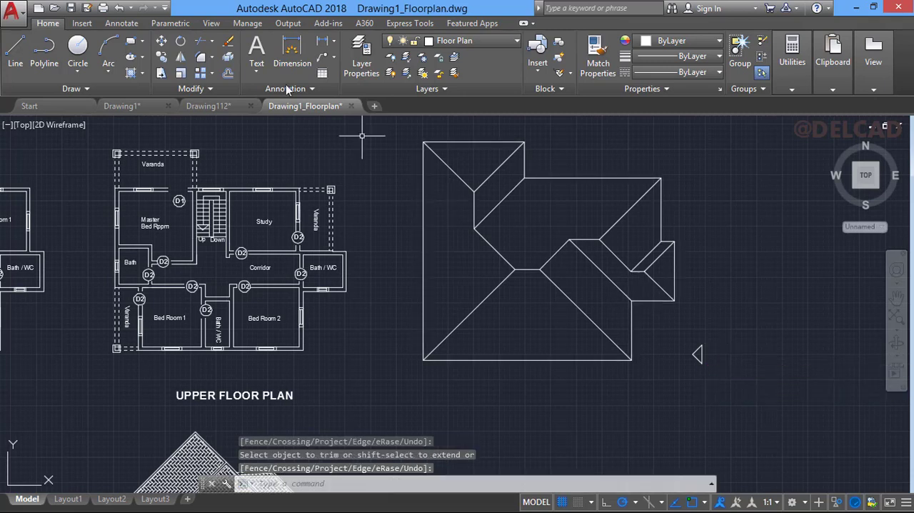
- Draw a three-point circle through the small triangle's three corners
click(78, 72)
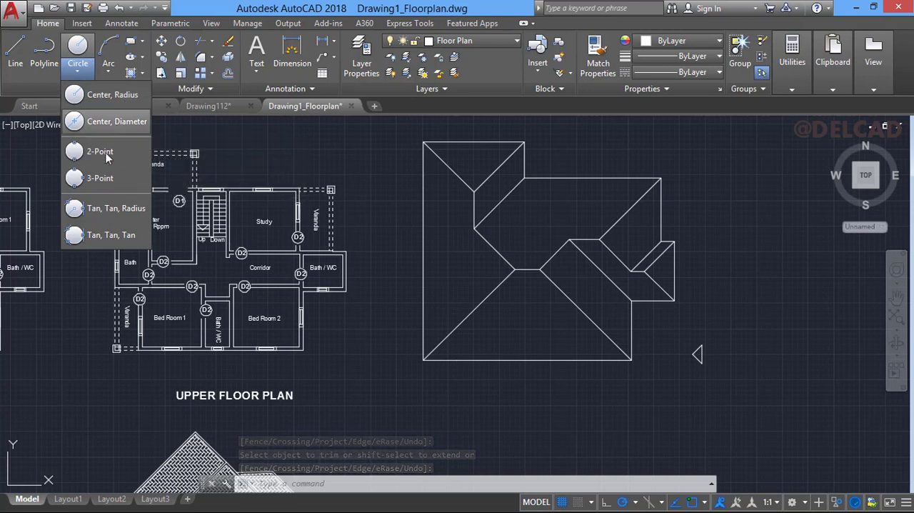
click(96, 178)
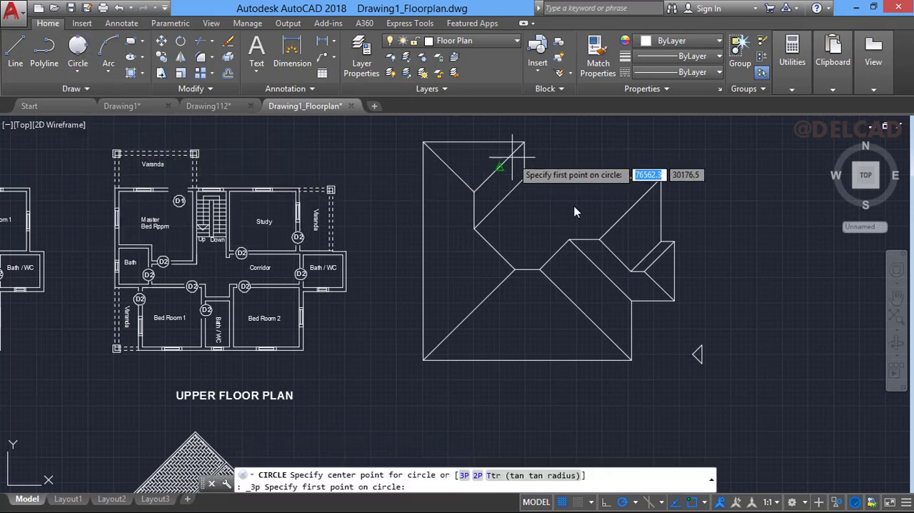
click(693, 353)
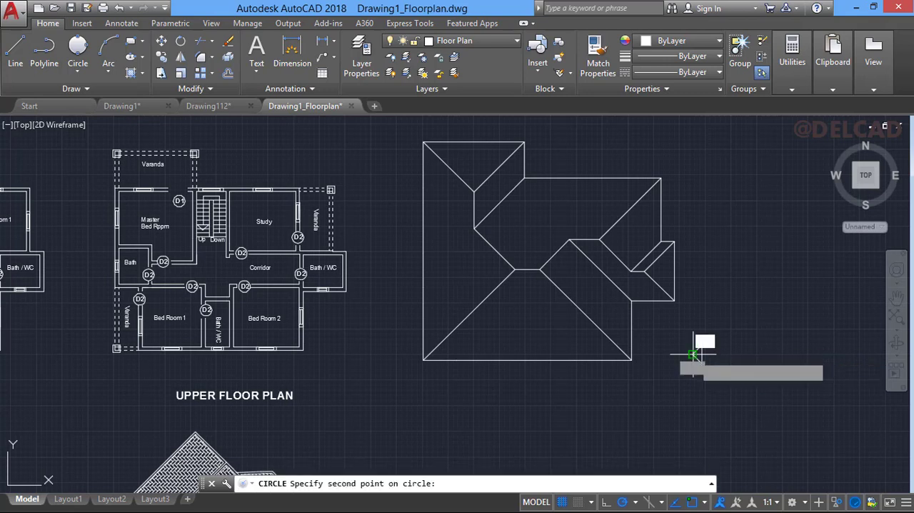
click(702, 351)
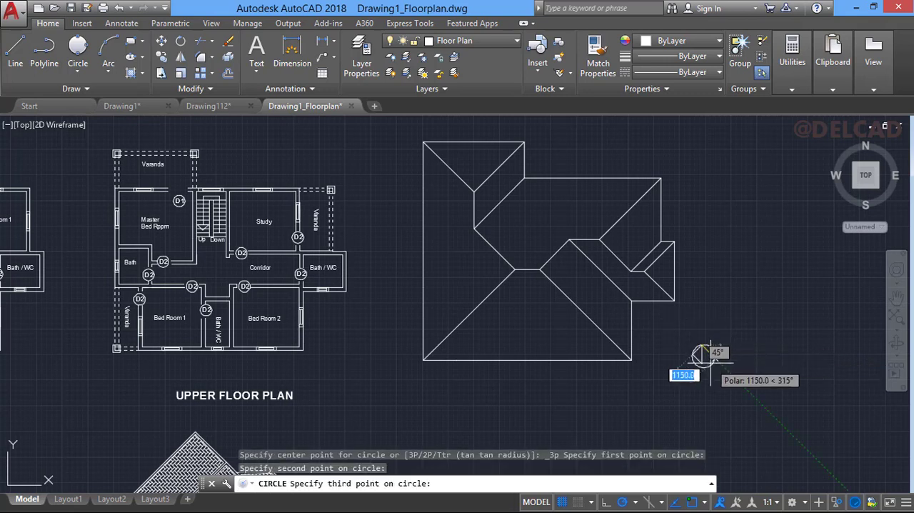
click(702, 363)
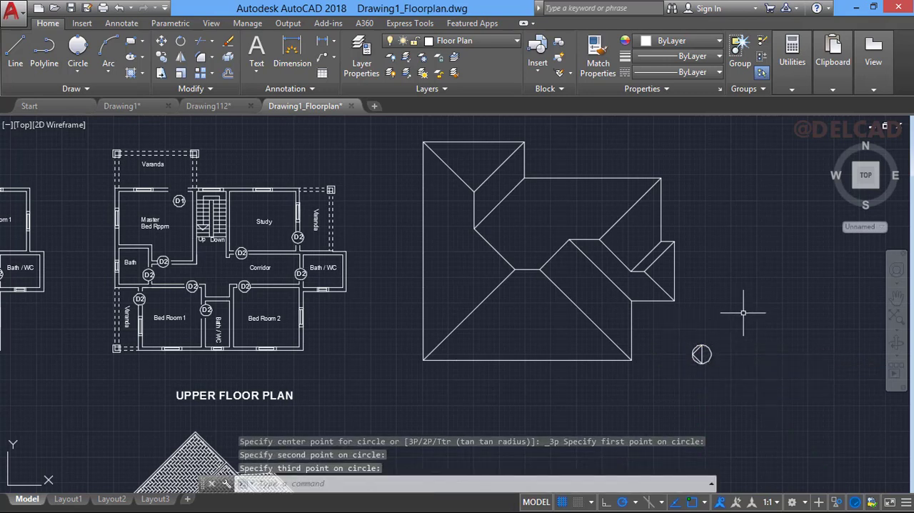
- Join the three lines of the small triangle inside the circle into one polyline
click(682, 333)
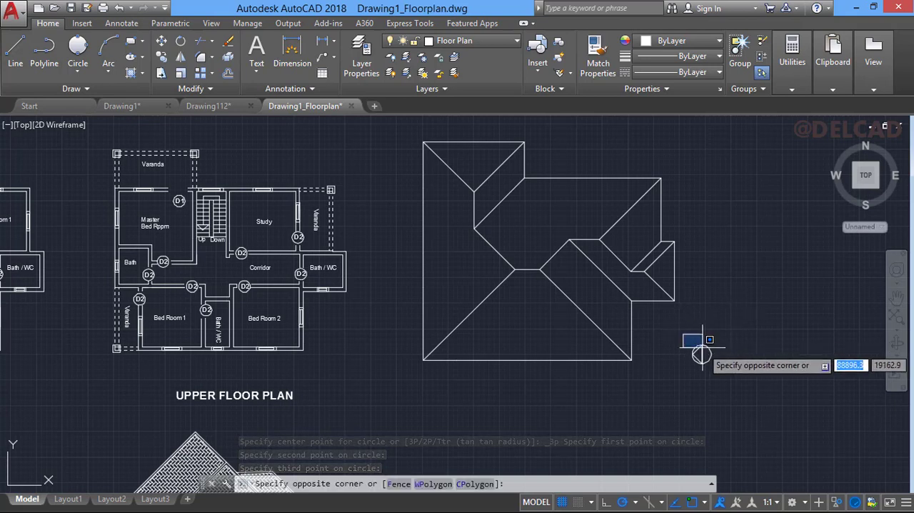
click(731, 378)
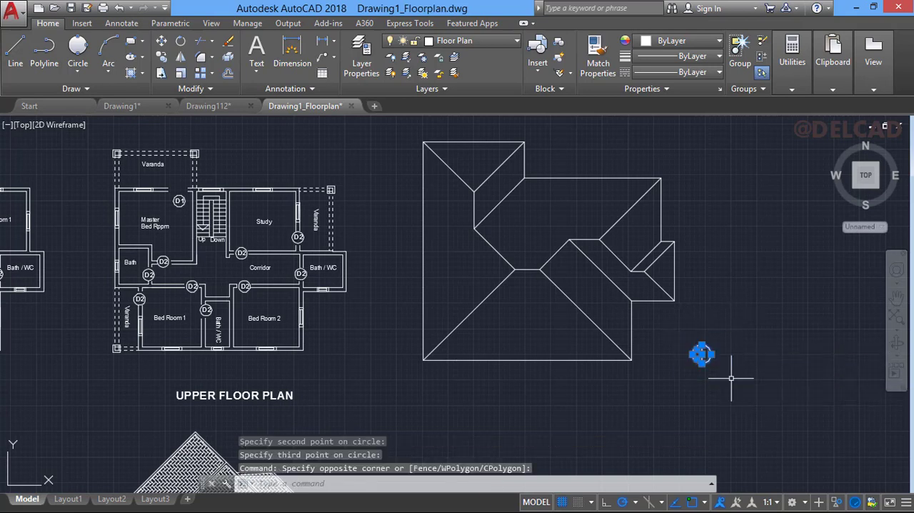
text(j)
key(Return)
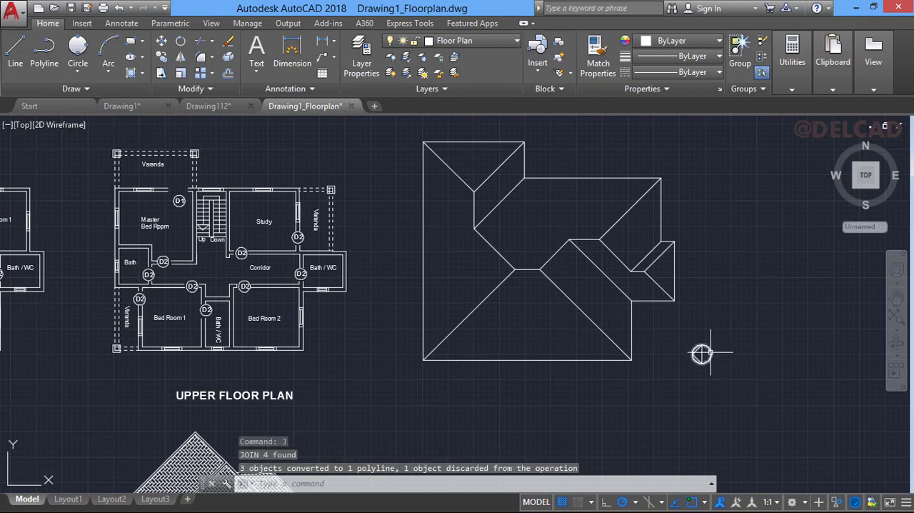
- Copy the circled triangle symbol by its centre onto the left, top, upper, bottom, lower-right and right-hand roof slopes
click(690, 341)
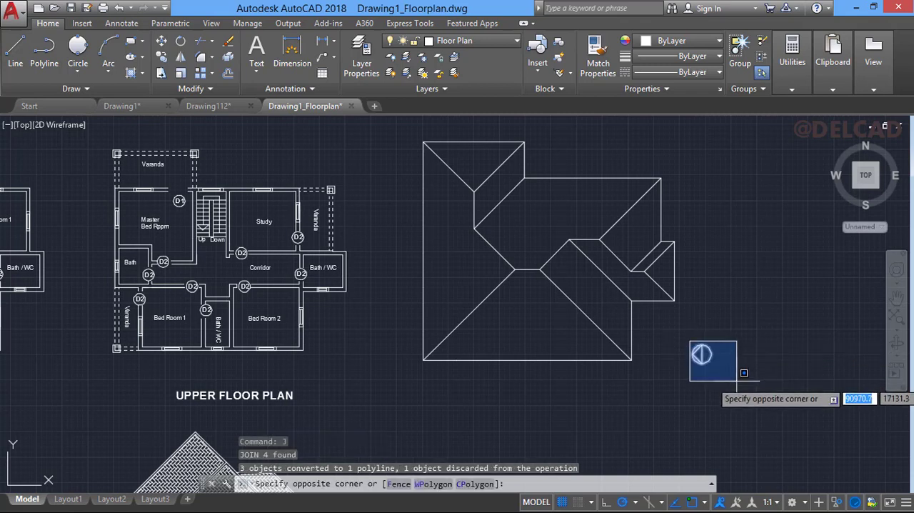
click(720, 389)
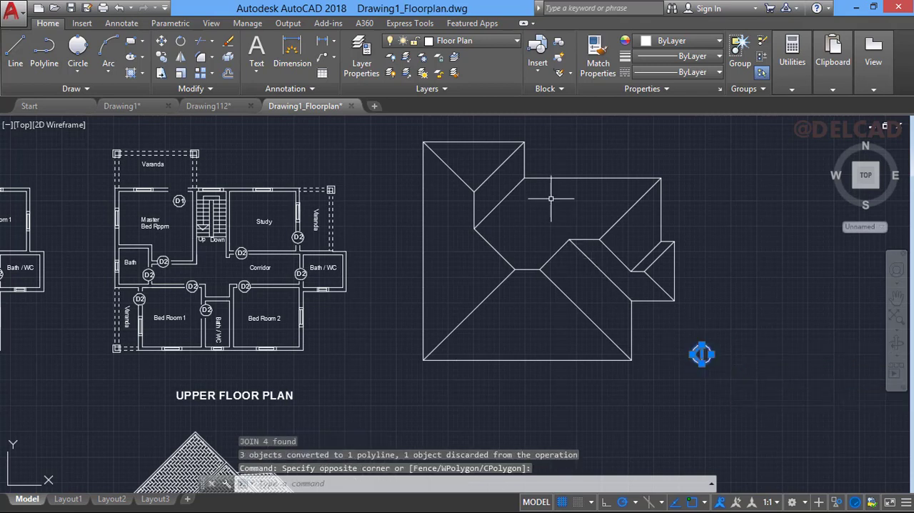
click(161, 58)
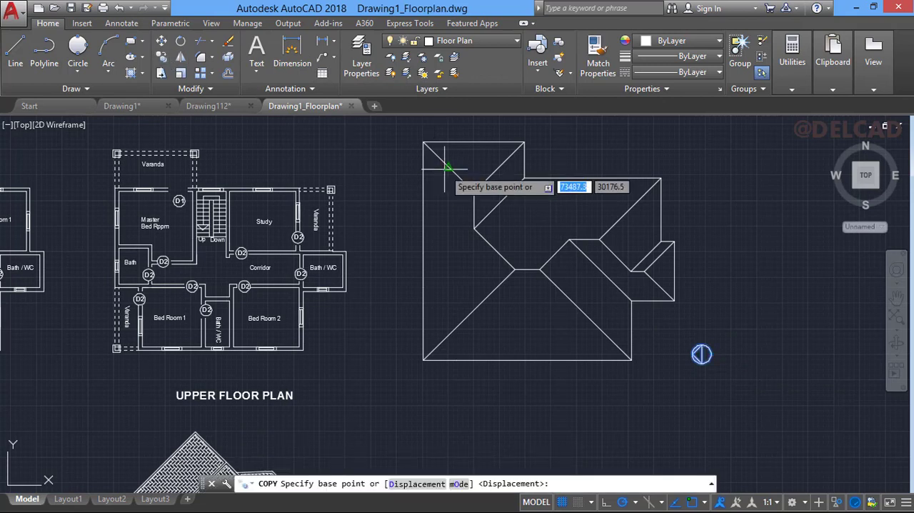
click(702, 354)
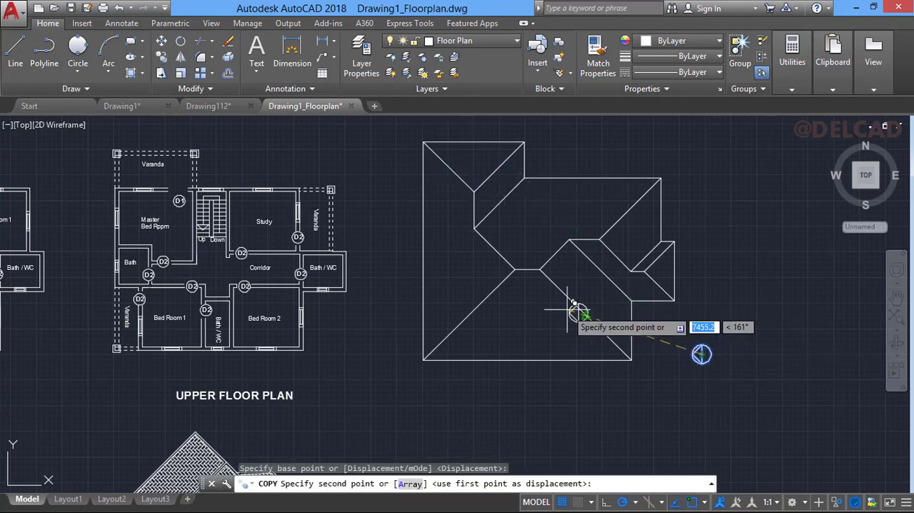
click(453, 257)
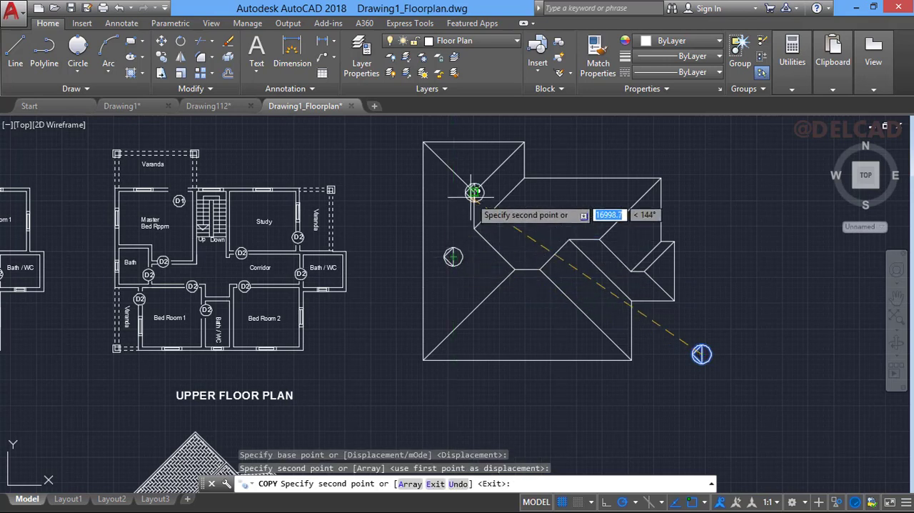
click(475, 161)
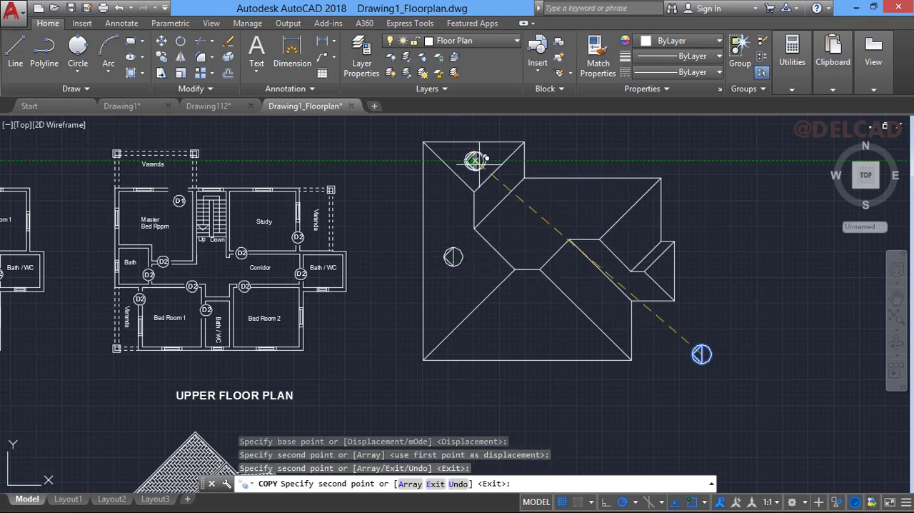
click(553, 206)
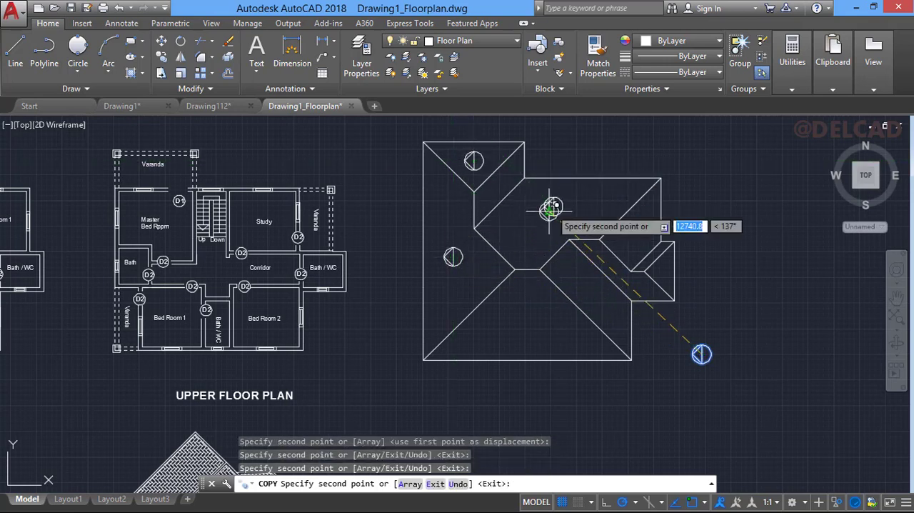
click(531, 315)
click(582, 280)
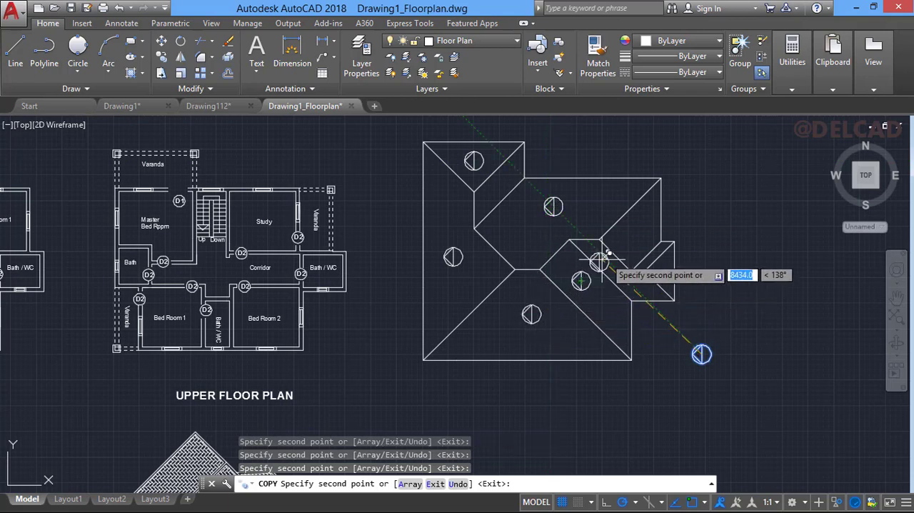
click(636, 232)
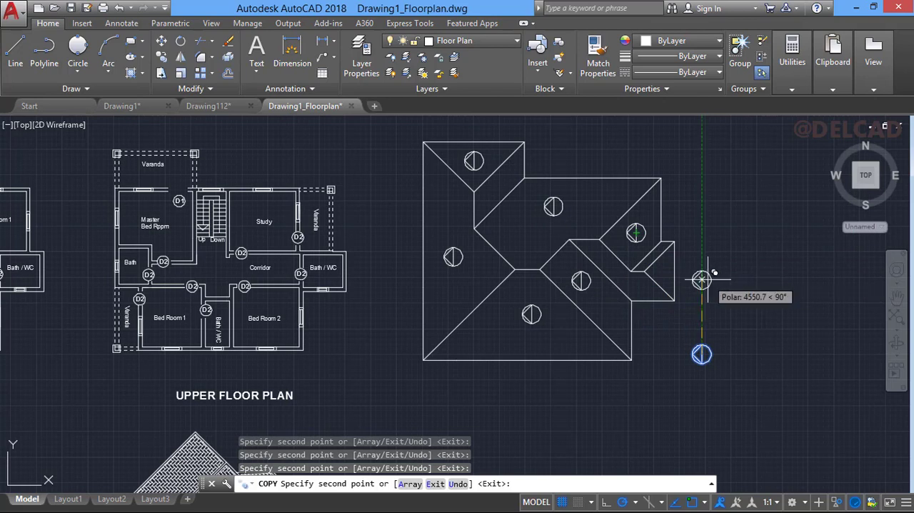
key(Return)
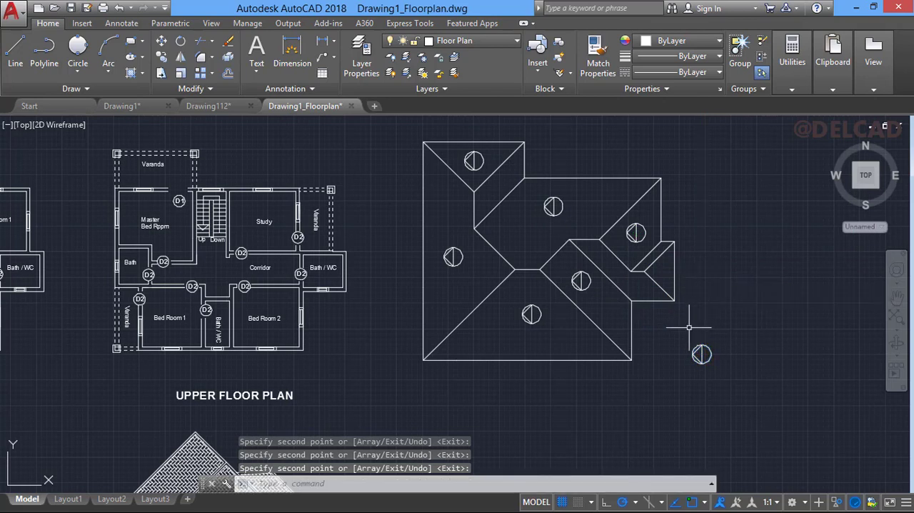
- Erase the original circled triangle symbol outside the roof outline
click(689, 328)
click(725, 390)
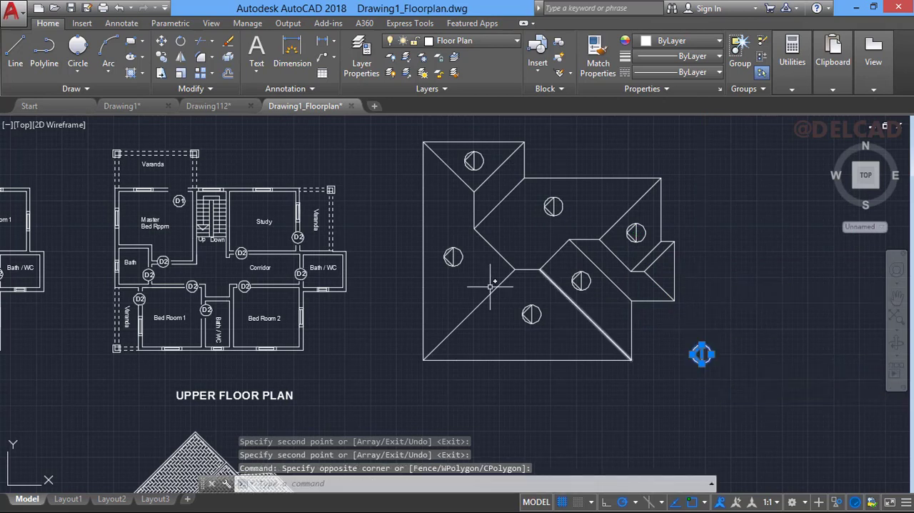
key(Delete)
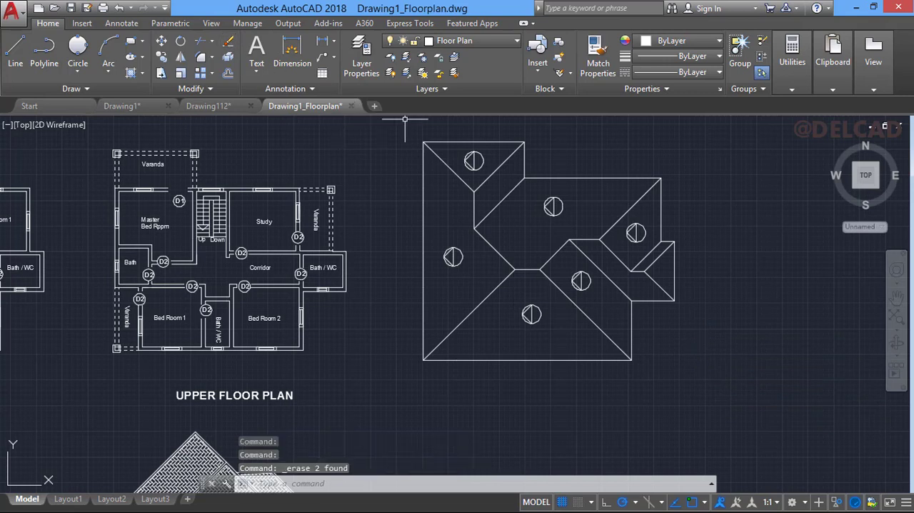
- Rotate the symbol on the topmost roof slope by 270° about its centre so its triangle points up
click(461, 150)
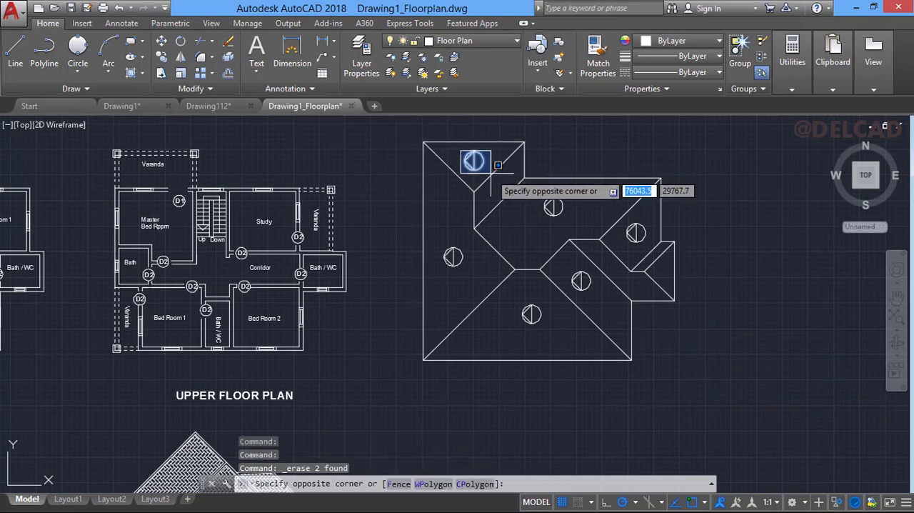
click(487, 173)
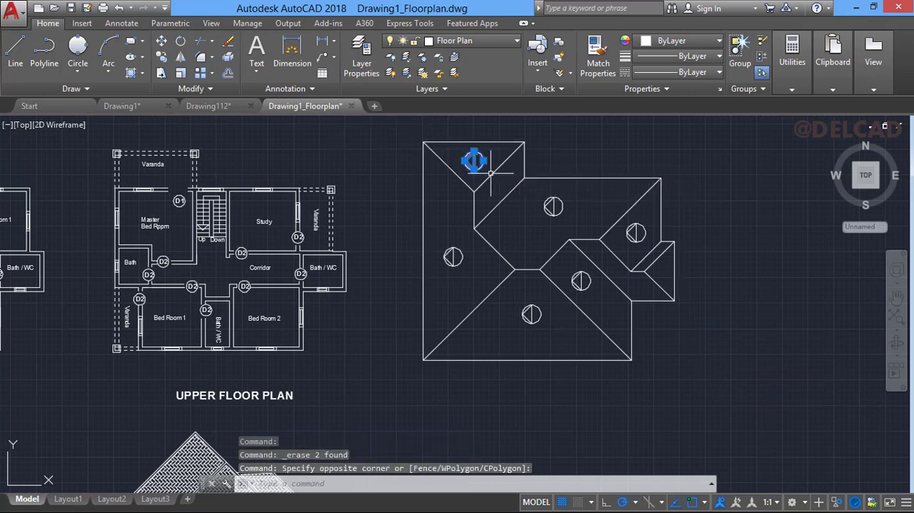
click(180, 43)
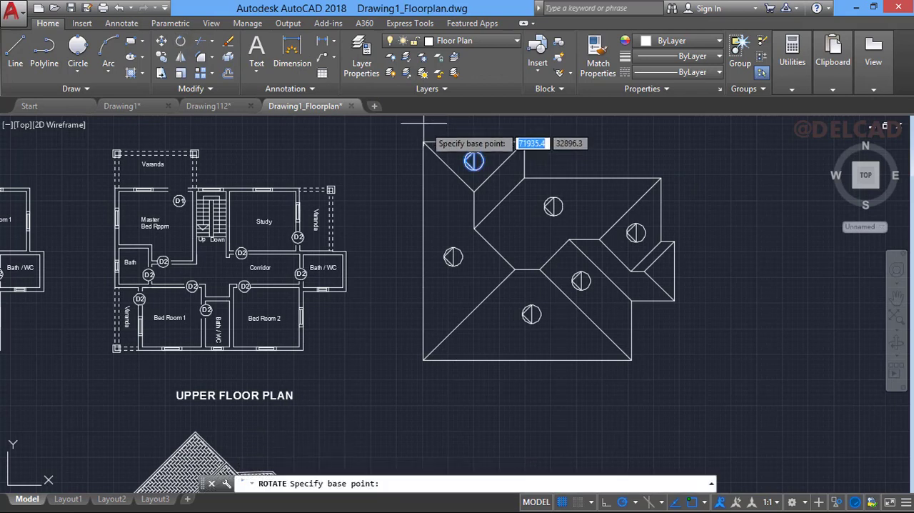
click(474, 160)
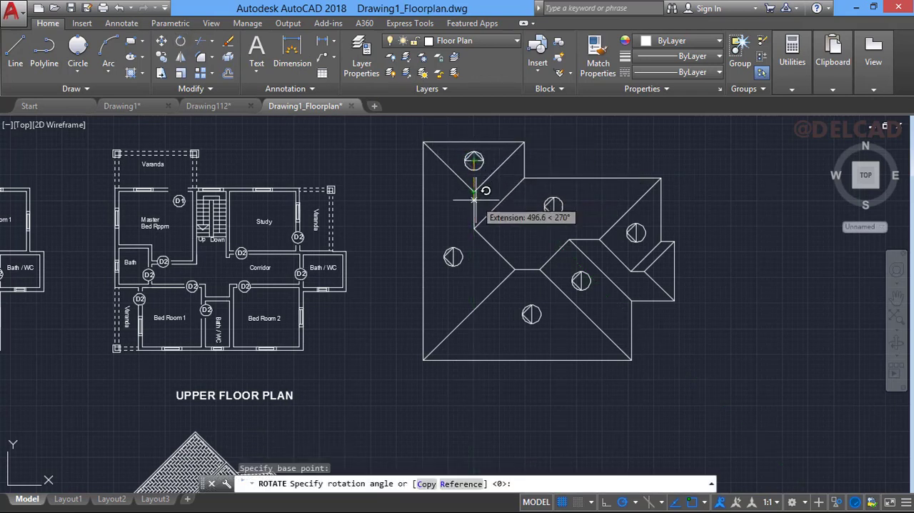
click(474, 200)
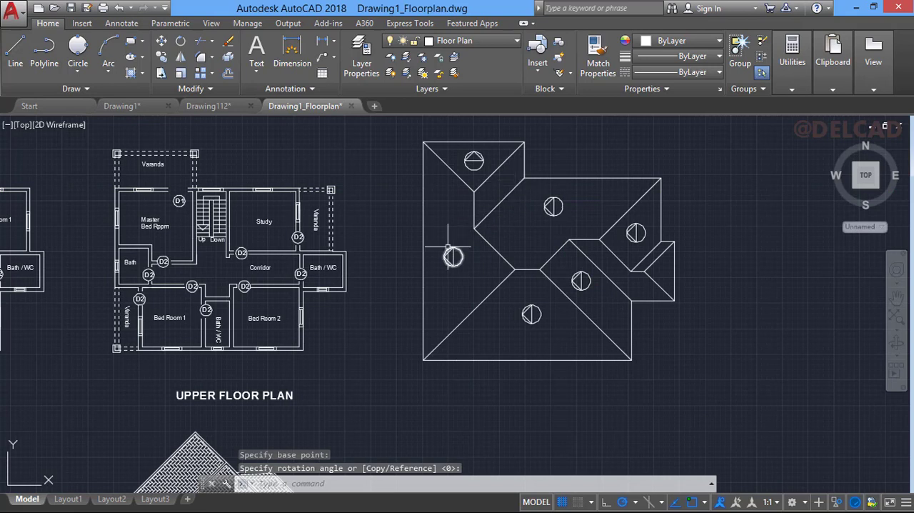
- Rotate the symbol on the upper main roof slope by 270° about its centre so its triangle points up
click(546, 193)
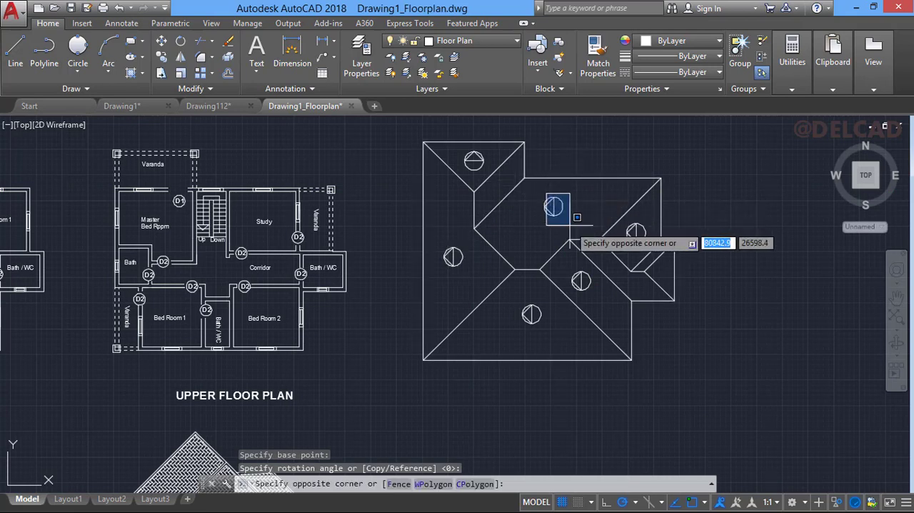
click(570, 225)
click(531, 195)
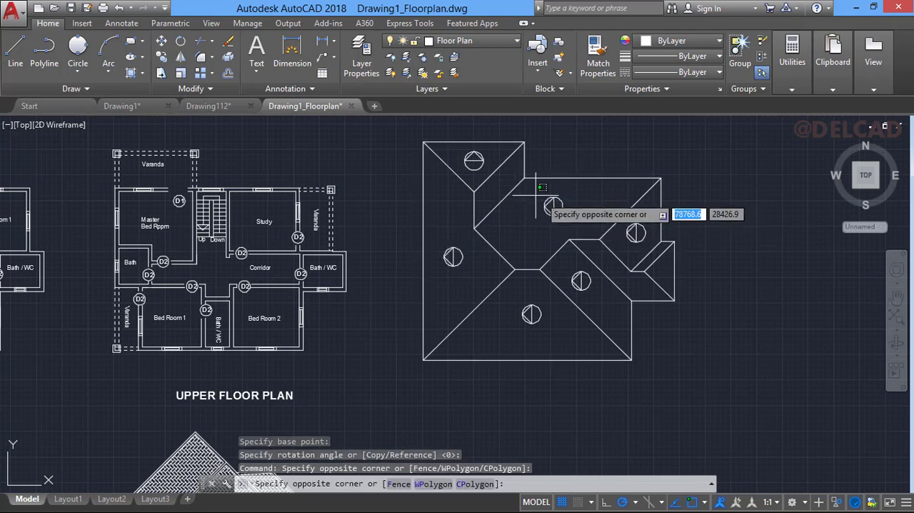
click(577, 220)
click(180, 42)
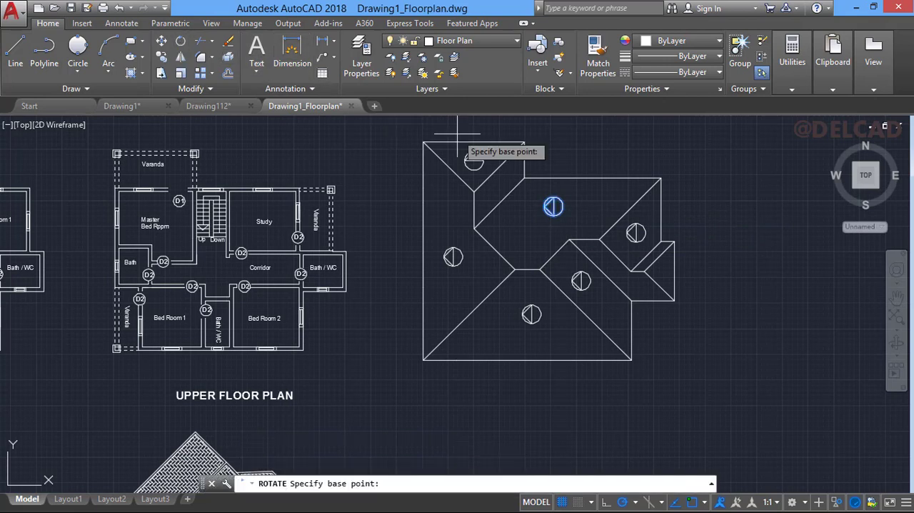
click(555, 208)
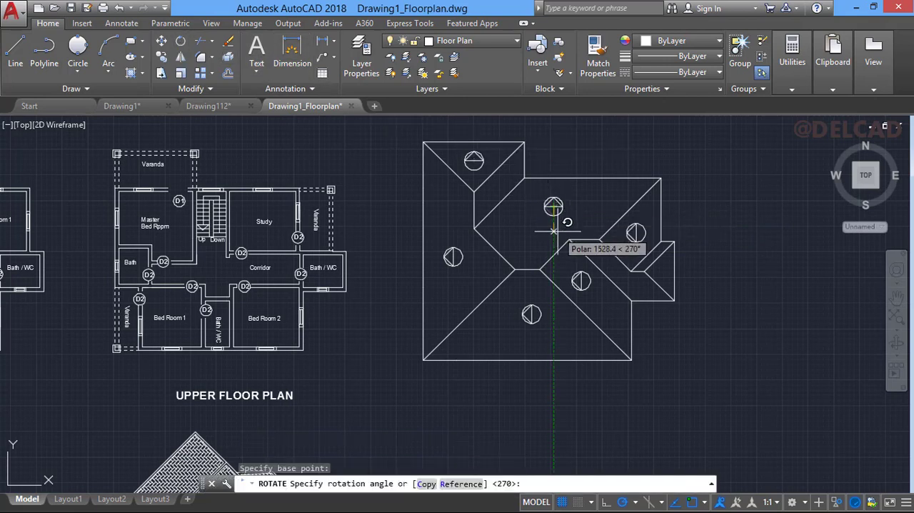
click(578, 208)
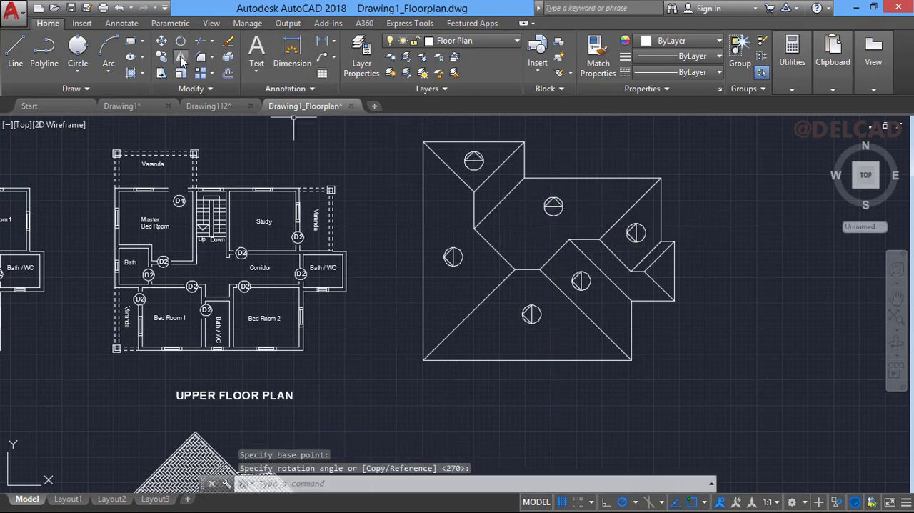
click(516, 296)
click(558, 335)
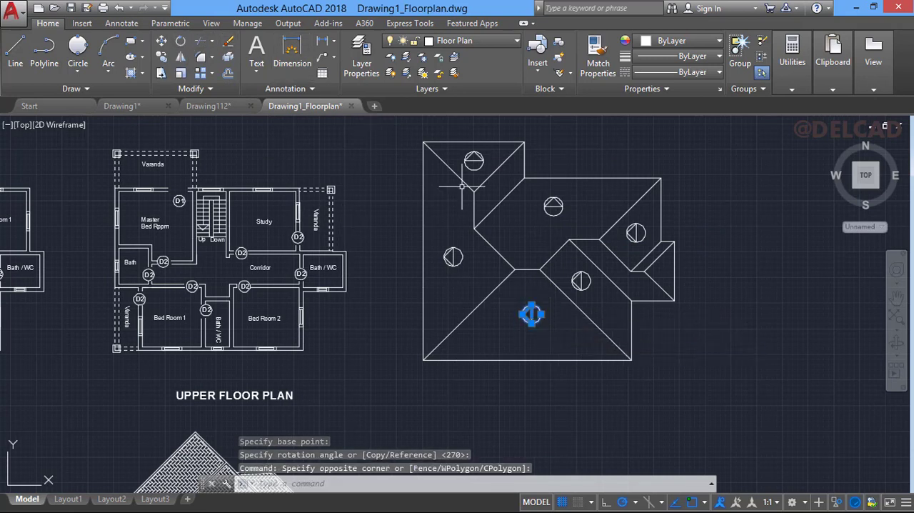
click(531, 313)
key(Escape)
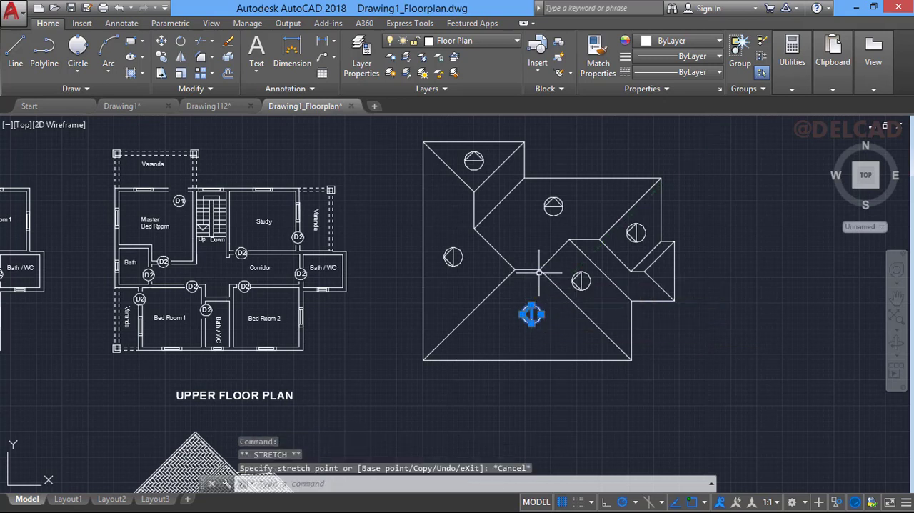
key(Escape)
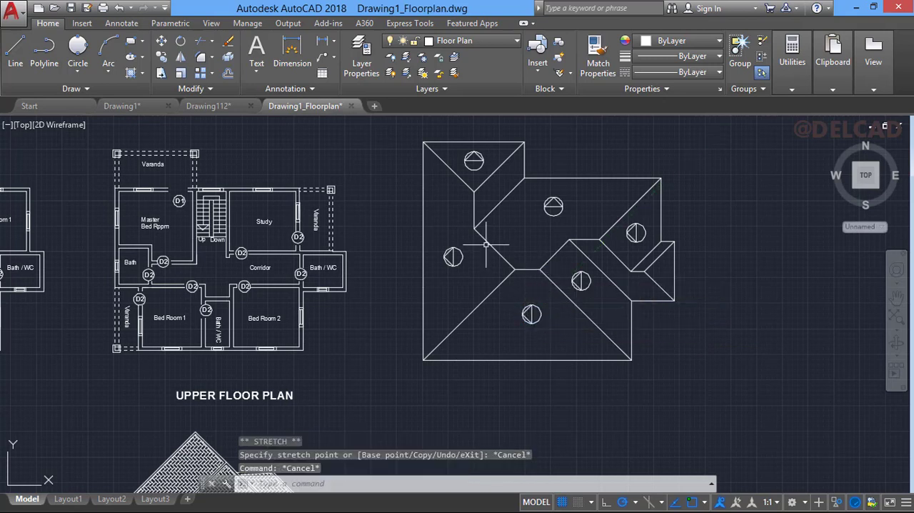
click(180, 41)
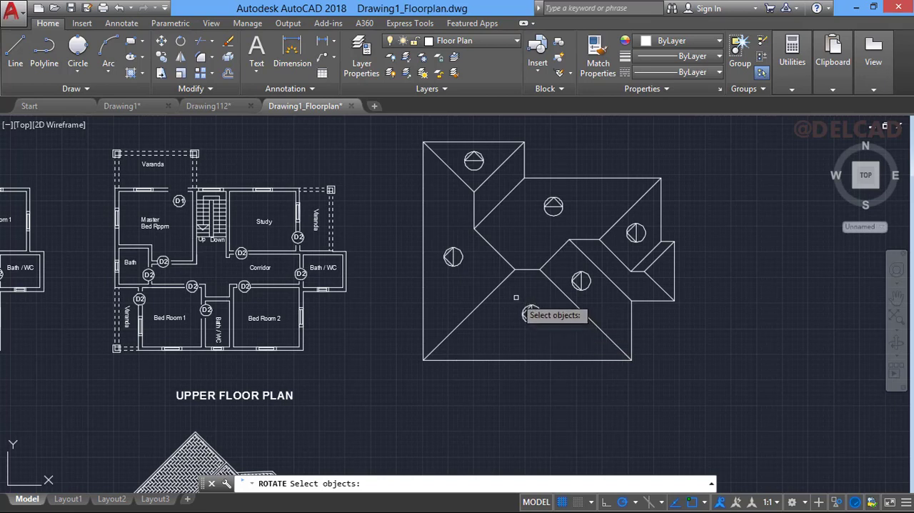
key(Escape)
drag(515, 296, 562, 340)
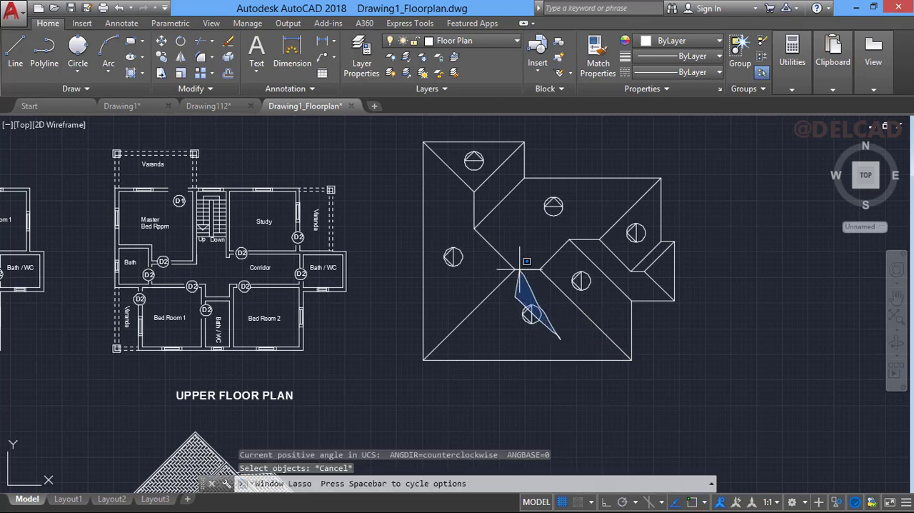
drag(527, 261, 526, 266)
key(Escape)
- Rotate the symbol on the bottom roof slope by 90° about its centre so its triangle points down
click(516, 292)
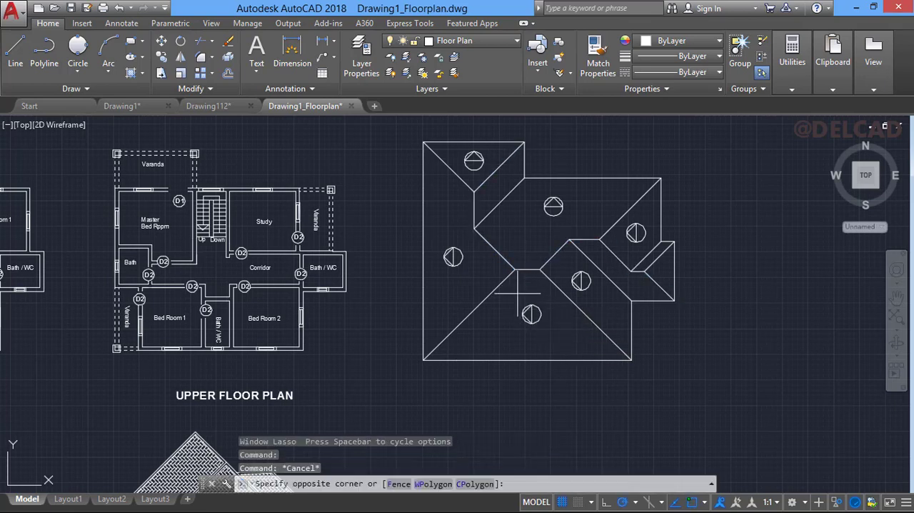
click(550, 332)
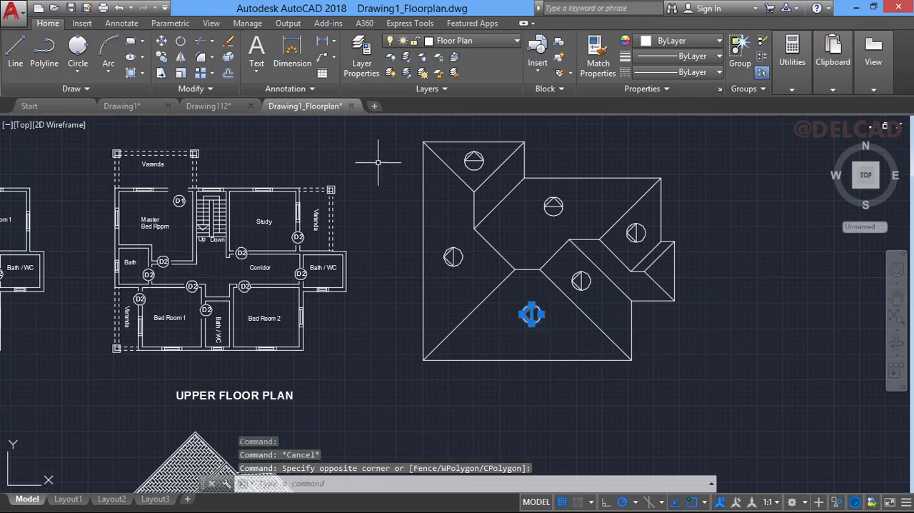
click(183, 43)
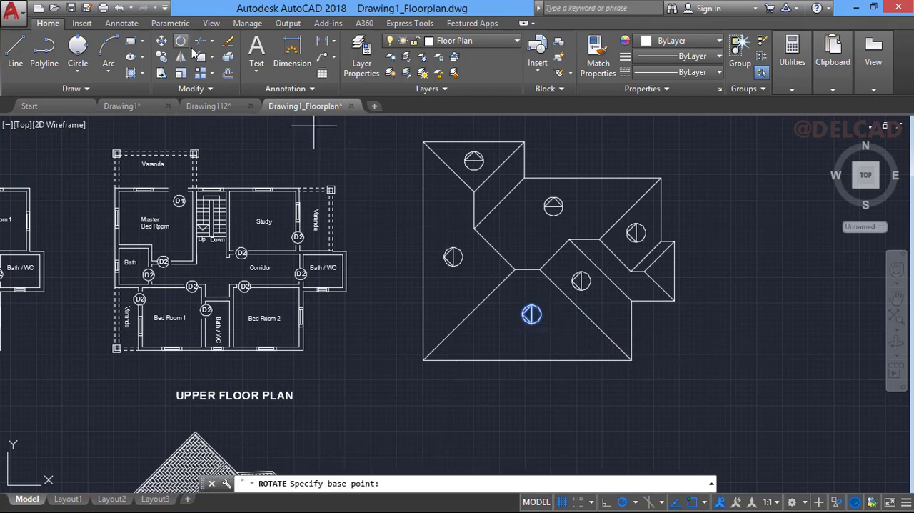
click(532, 314)
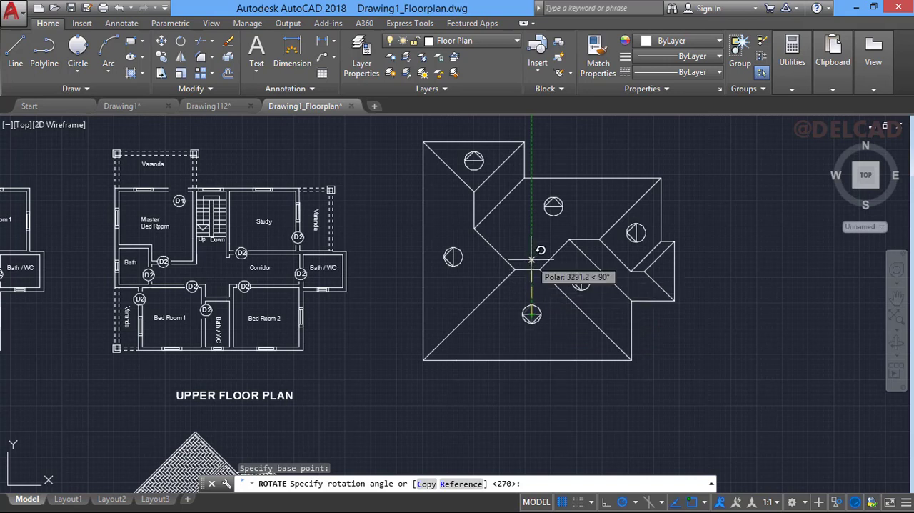
key(Return)
- Rotate the symbol on the lower-right roof slope by 135° about its centre so its triangle points diagonally down to the right
click(574, 265)
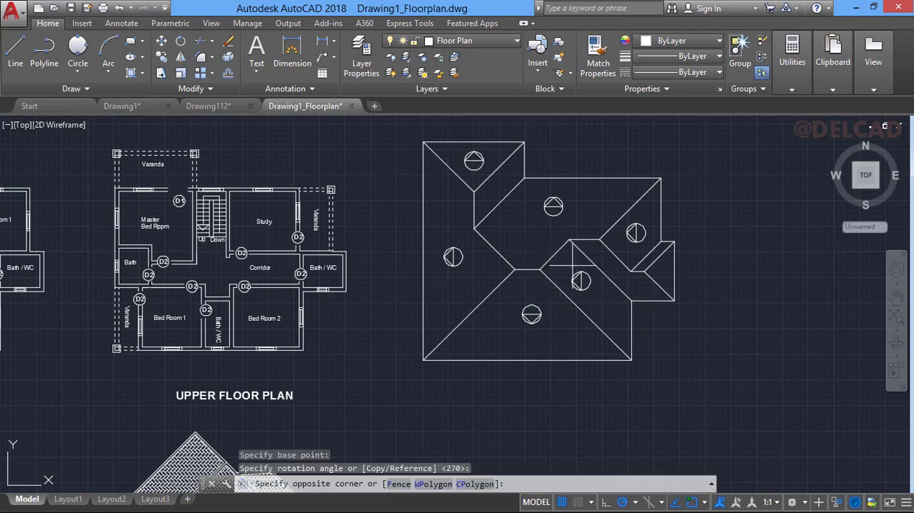
click(598, 301)
click(567, 272)
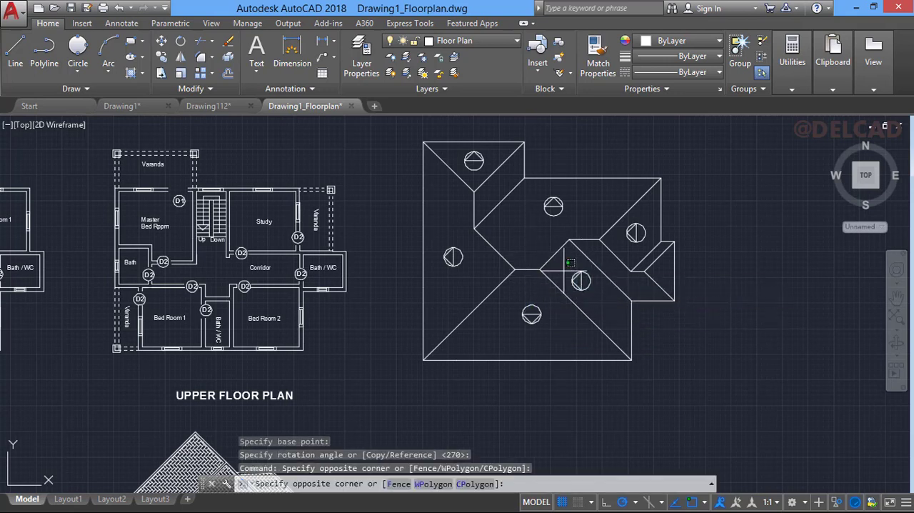
click(602, 302)
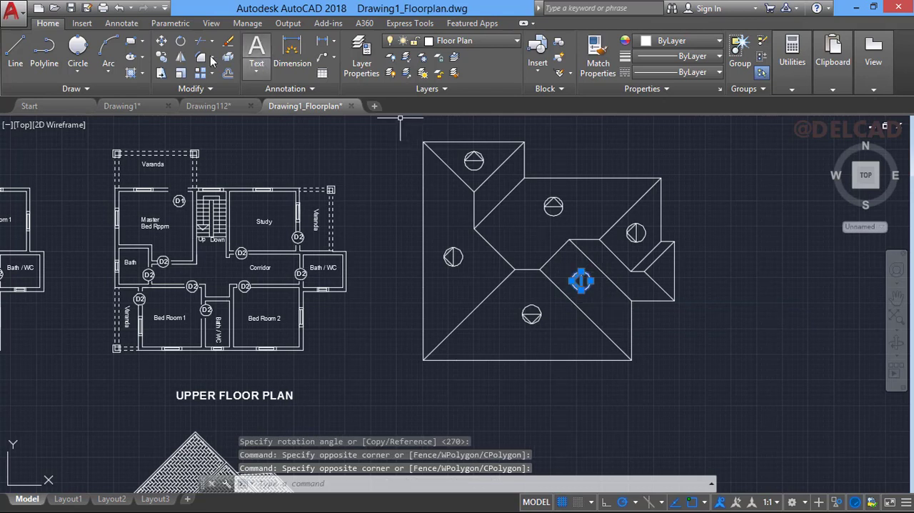
click(182, 44)
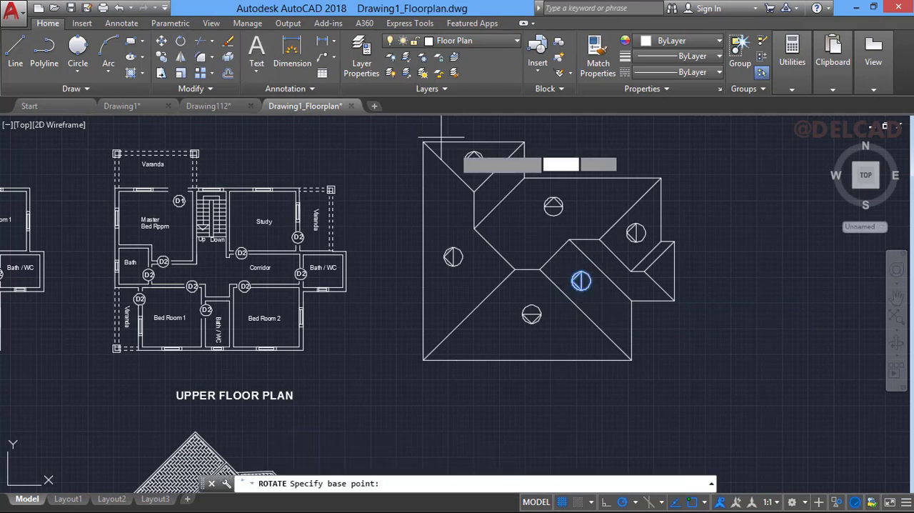
click(581, 280)
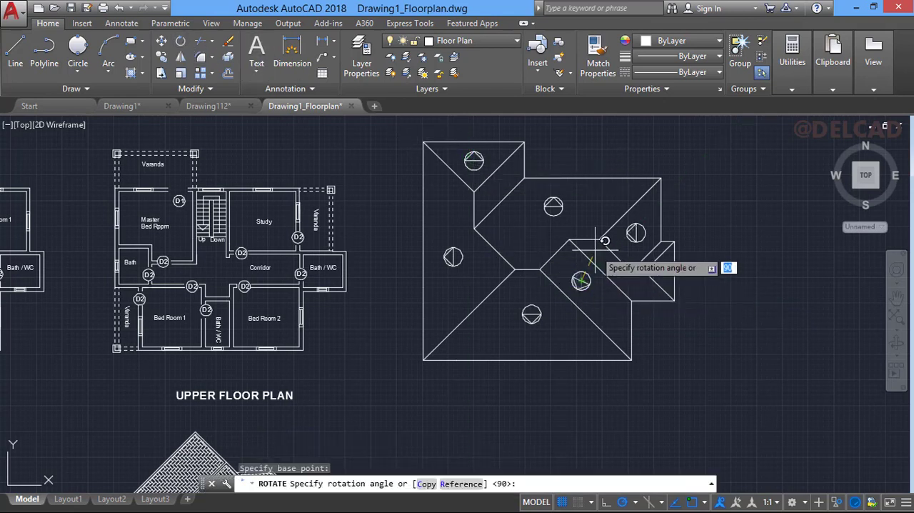
click(547, 248)
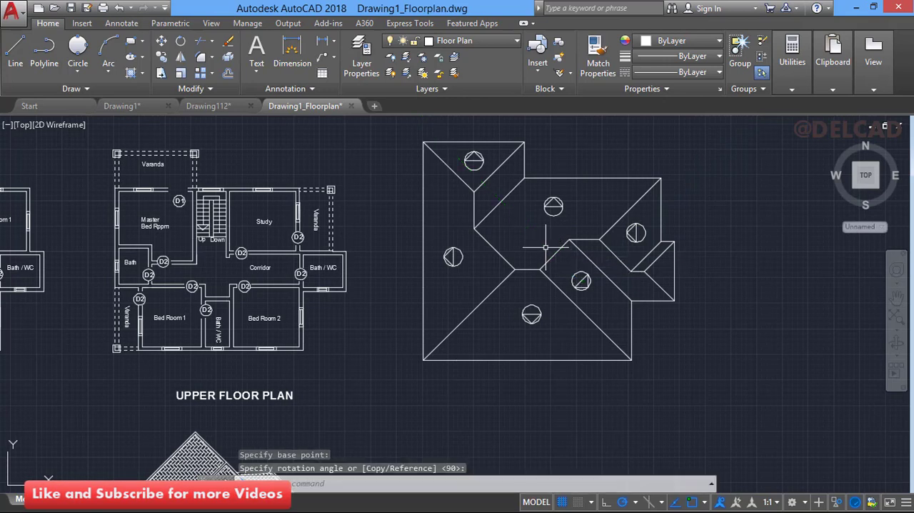
click(629, 219)
click(649, 248)
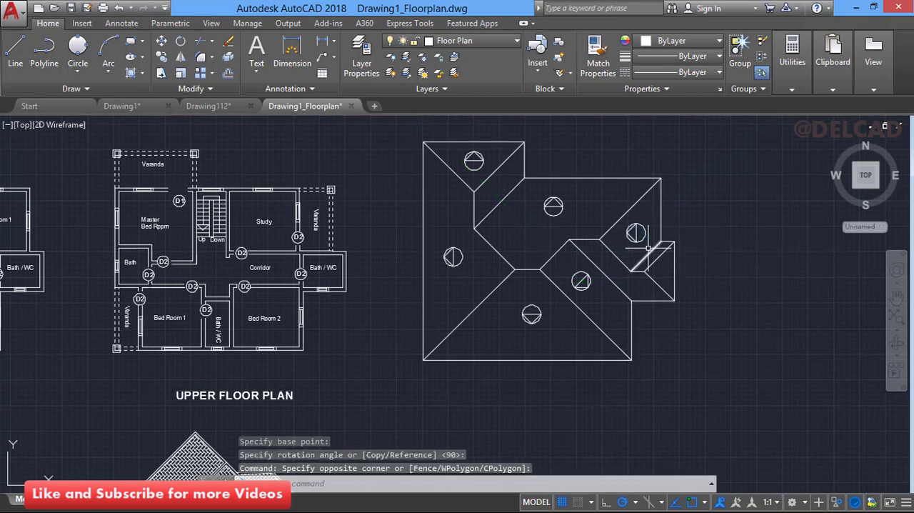
mouse_move(612, 211)
mouse_down()
mouse_move(667, 264)
mouse_move(653, 248)
mouse_up()
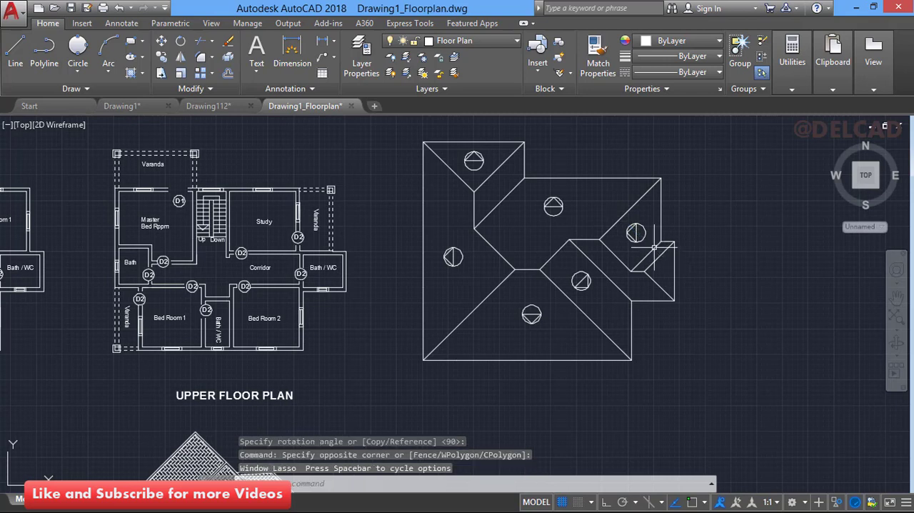
click(654, 248)
key(Escape)
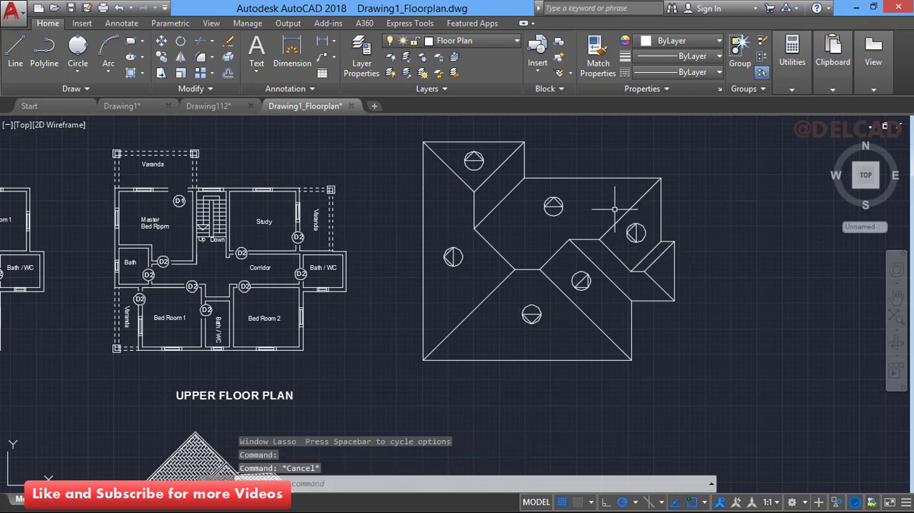
- Rotate the symbol on the right-hand roof slope about its centre so its triangle points right
drag(614, 209, 663, 252)
click(617, 206)
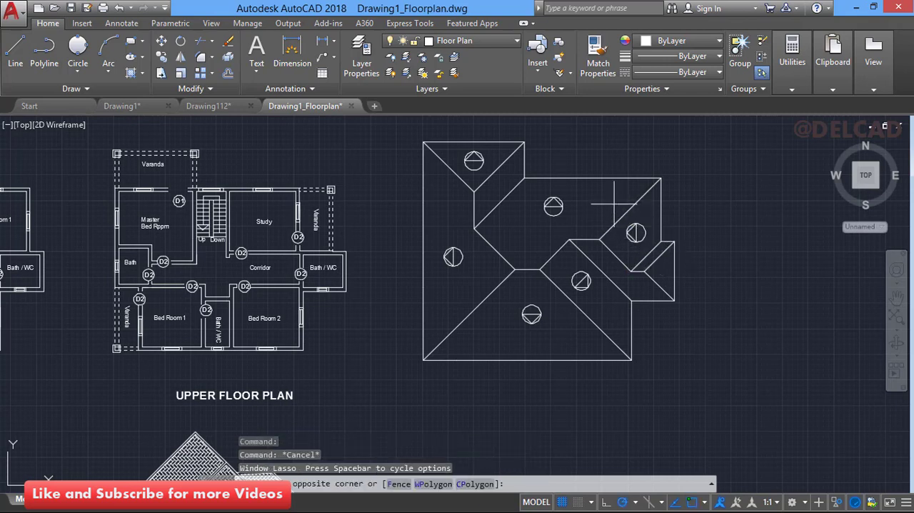
click(183, 41)
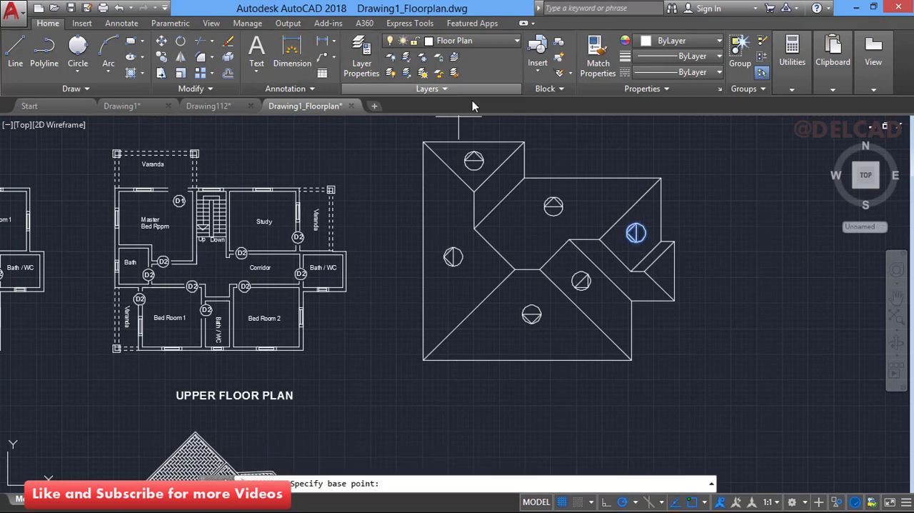
click(636, 232)
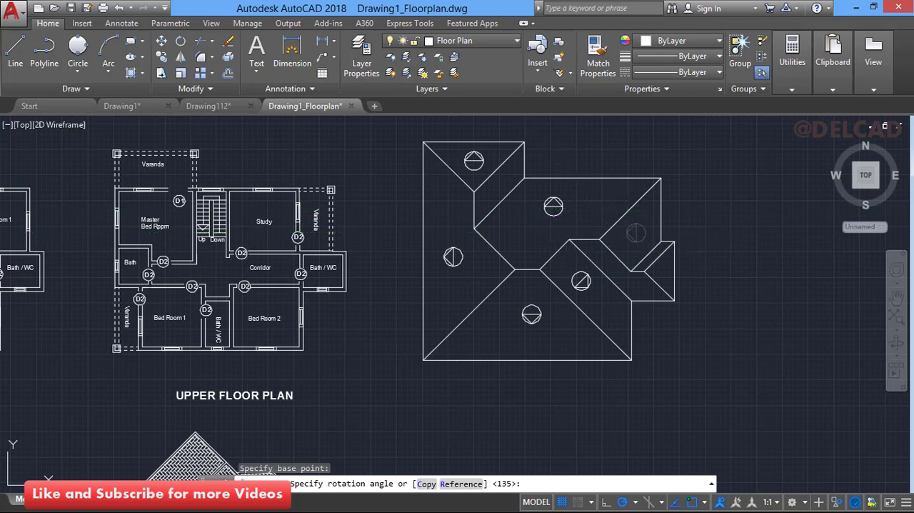
click(665, 190)
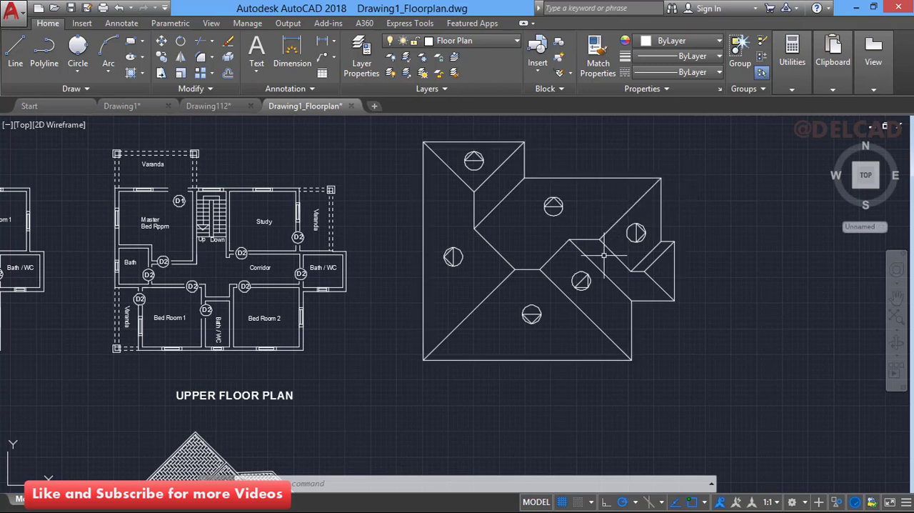
text(h)
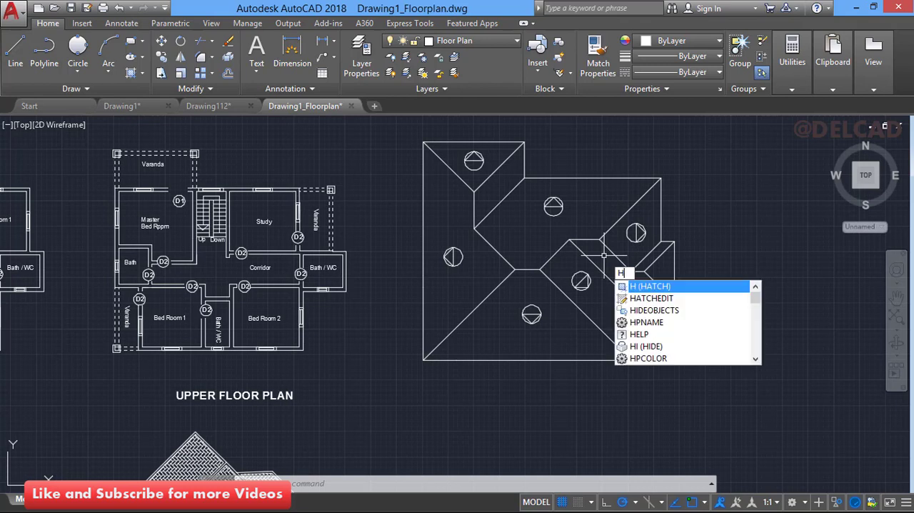
click(648, 286)
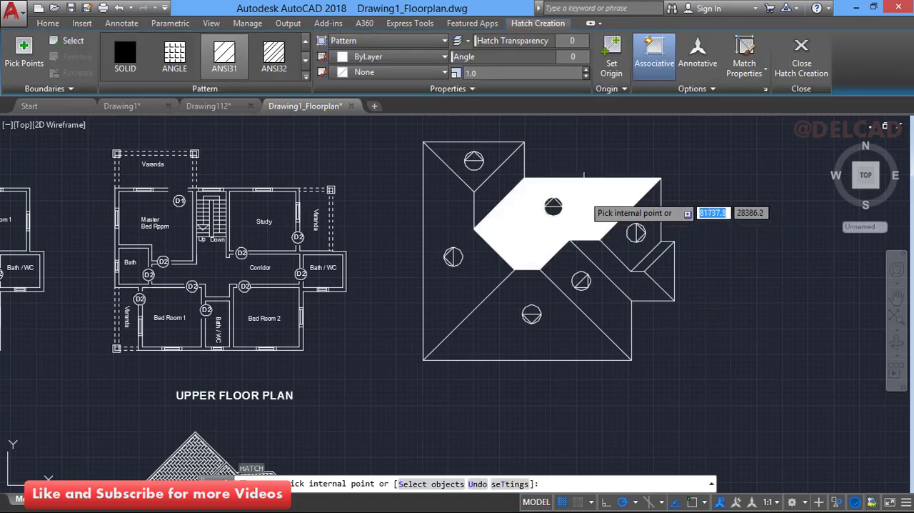
click(543, 192)
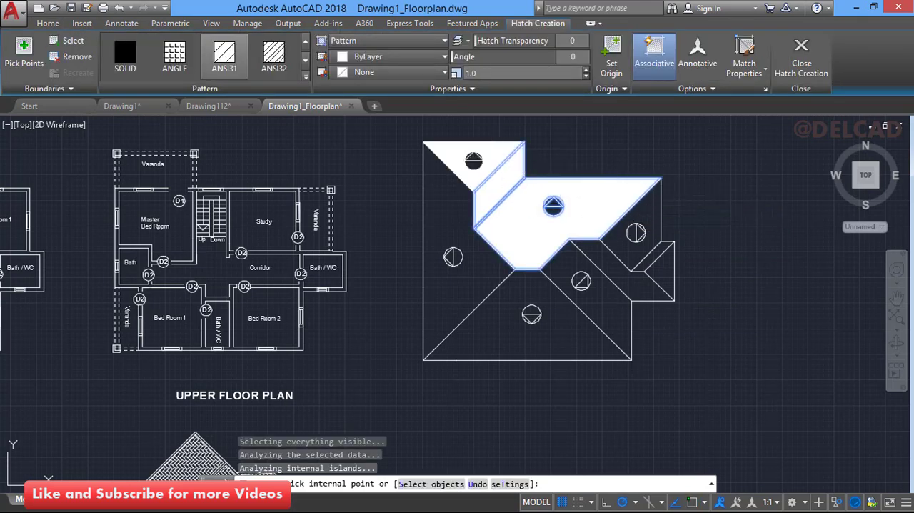
click(459, 194)
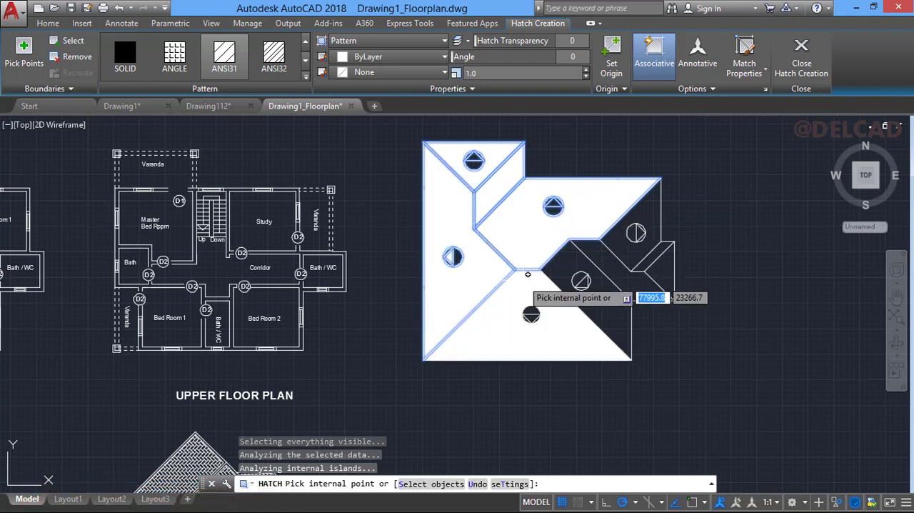
click(524, 281)
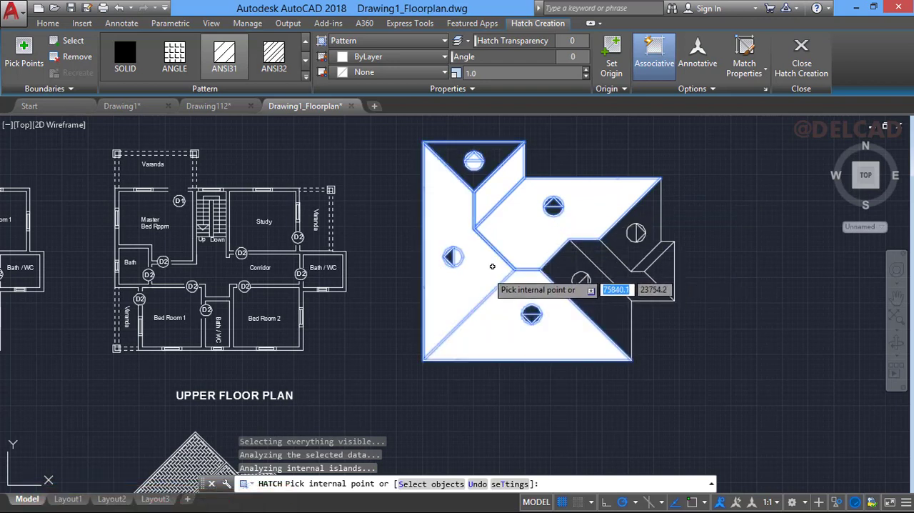
click(492, 264)
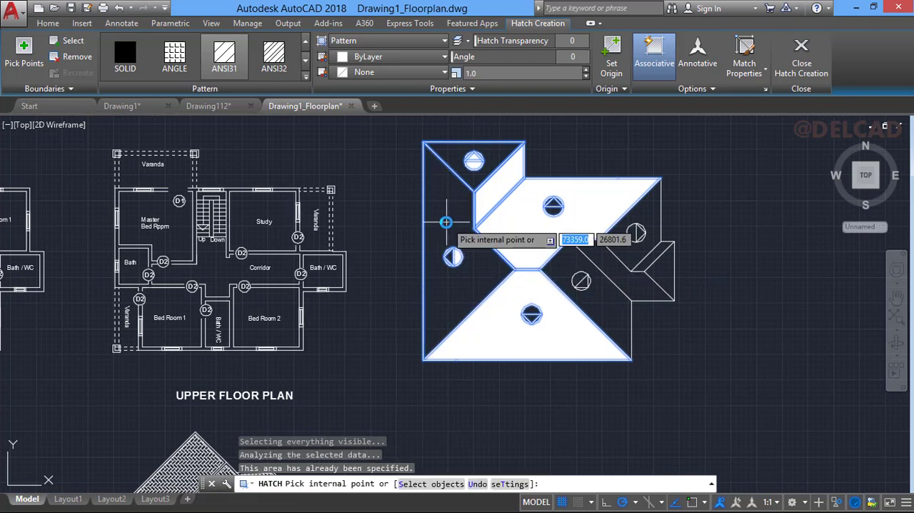
click(445, 223)
key(Escape)
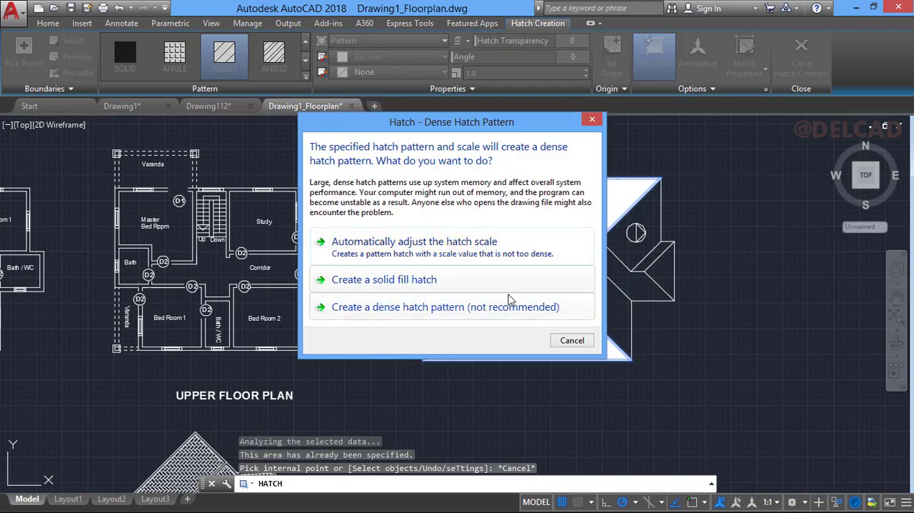
click(570, 340)
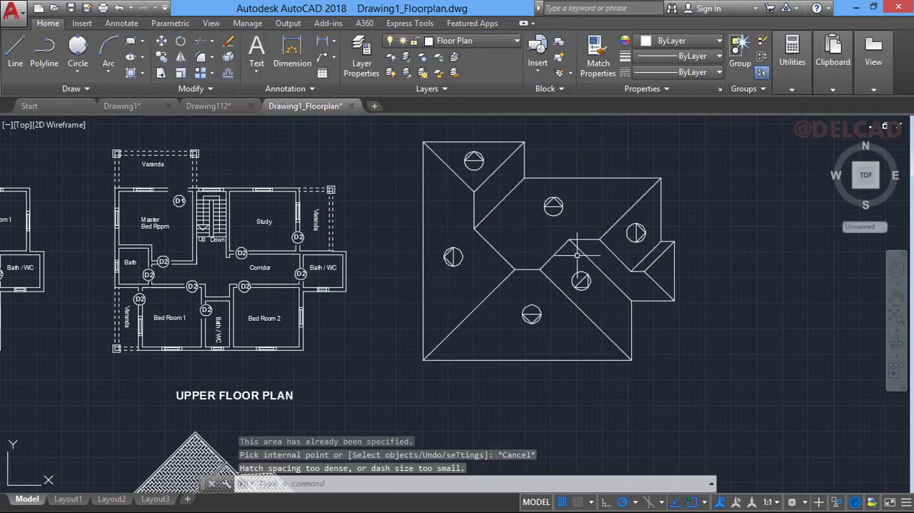
- Hatch all roof slopes of the hip roof plan with the ANSI31 pattern, letting the hatch scale adjust automatically
key(Return)
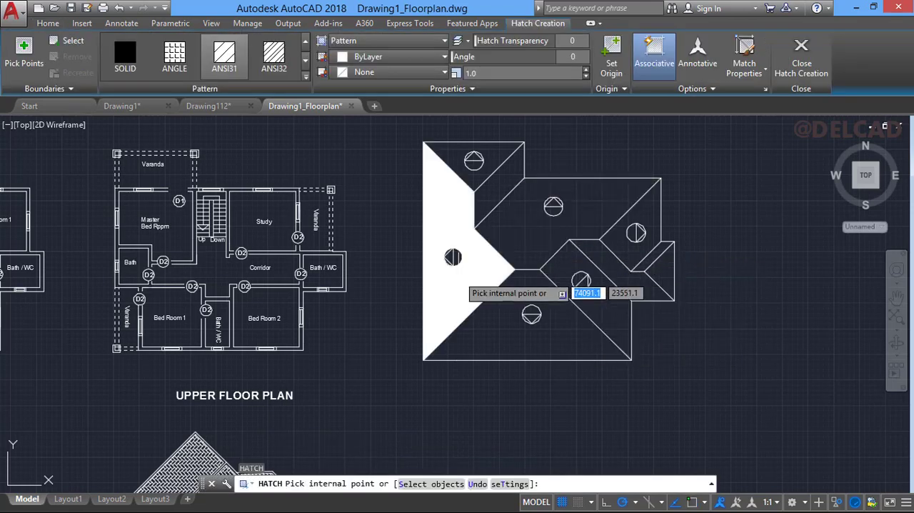
click(462, 286)
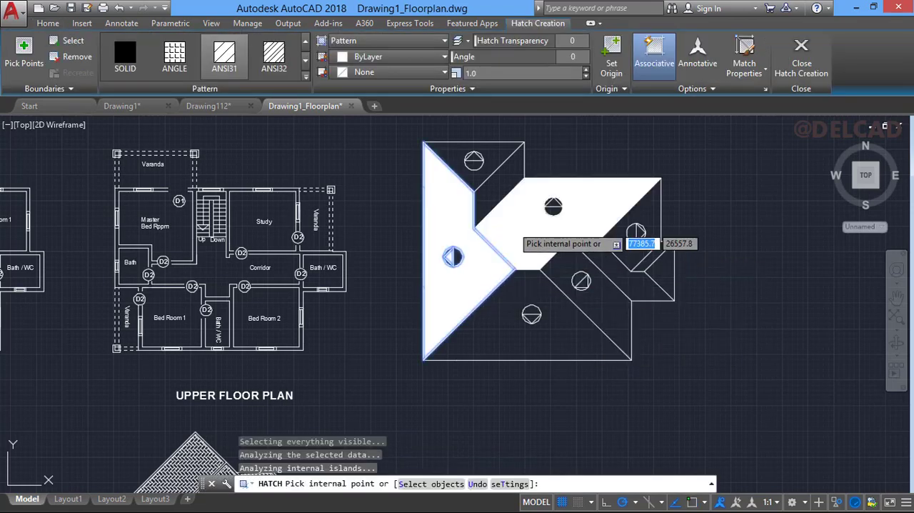
click(521, 220)
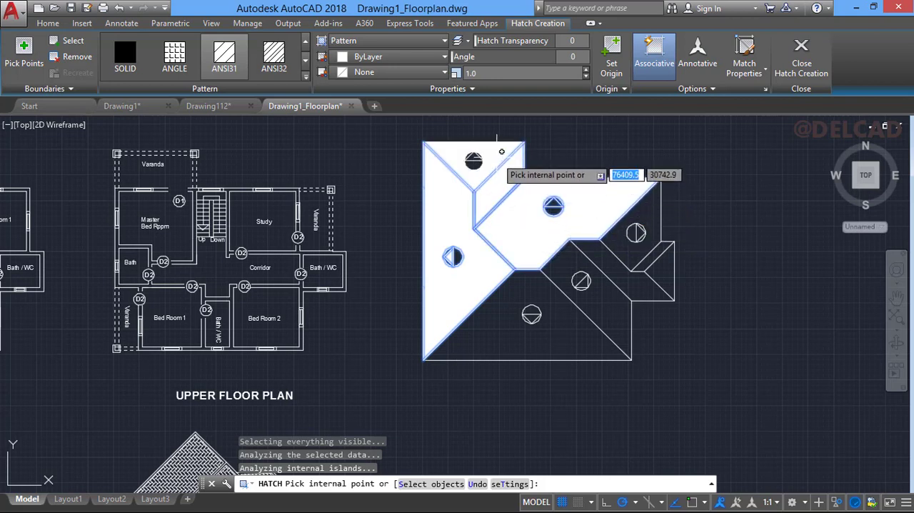
click(501, 152)
click(654, 212)
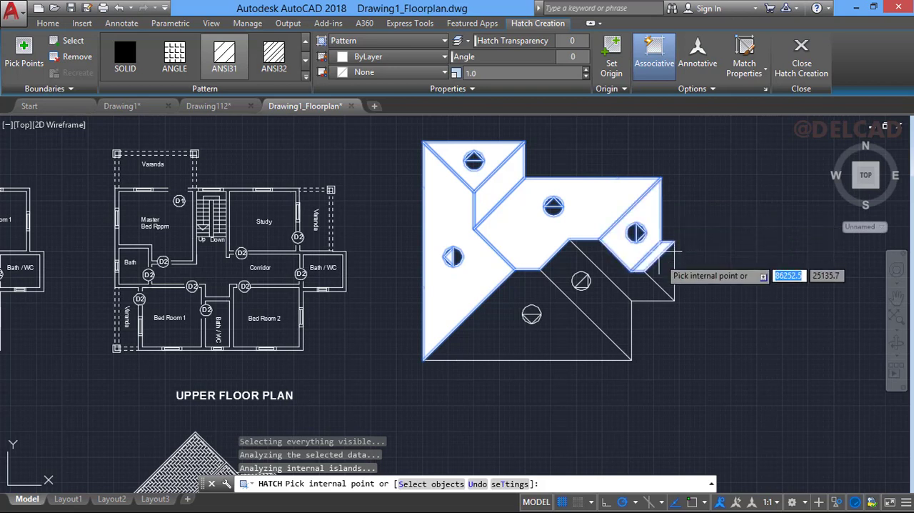
click(661, 255)
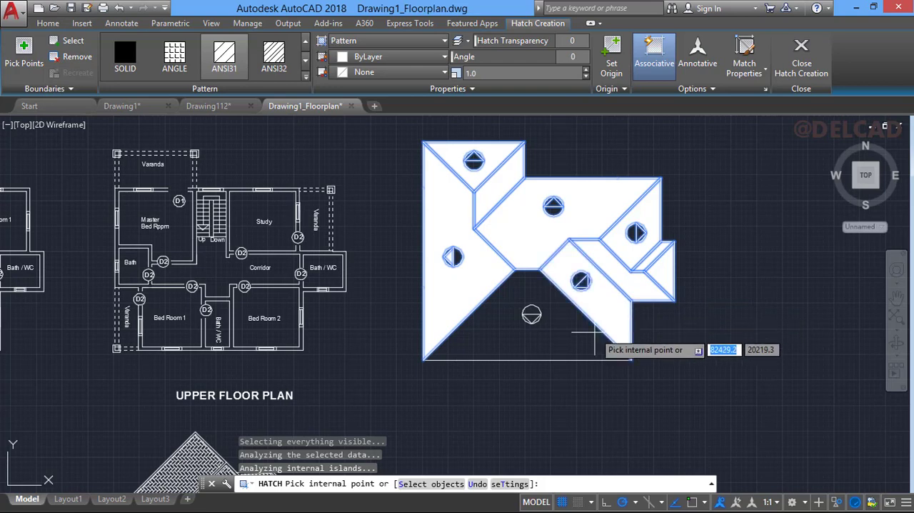
click(594, 337)
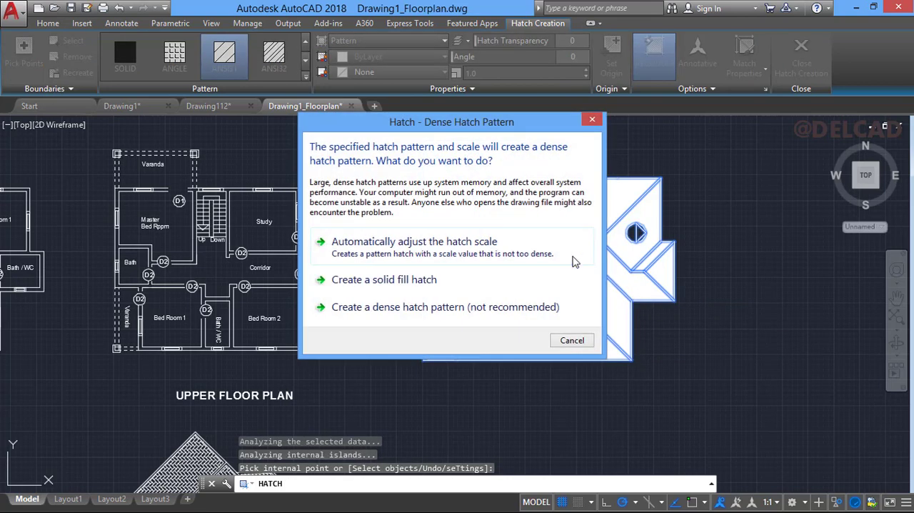
click(523, 247)
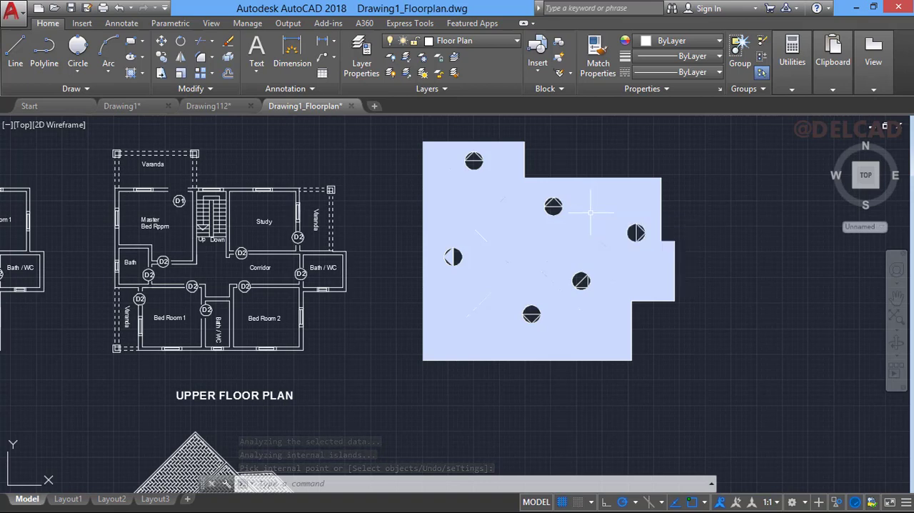
- Change the roof hatch to the ANSI38 pattern at a scale of 20
click(587, 212)
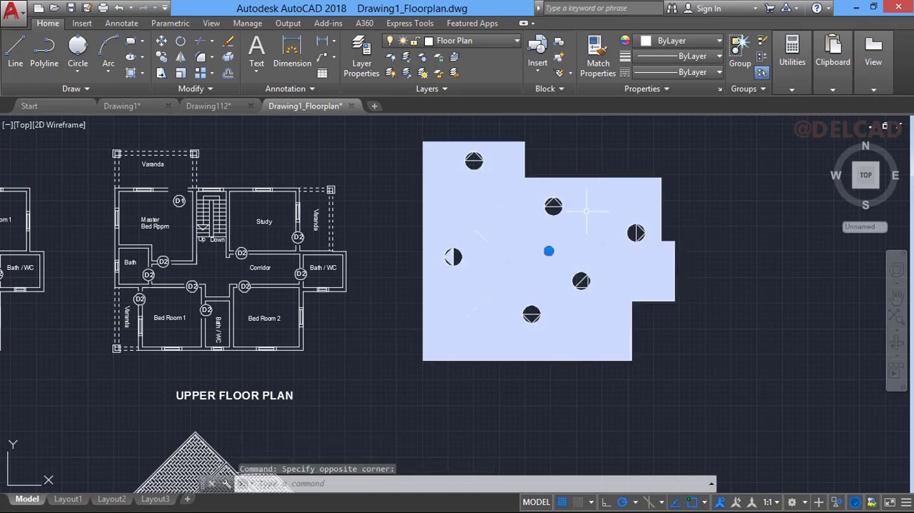
right_click(587, 212)
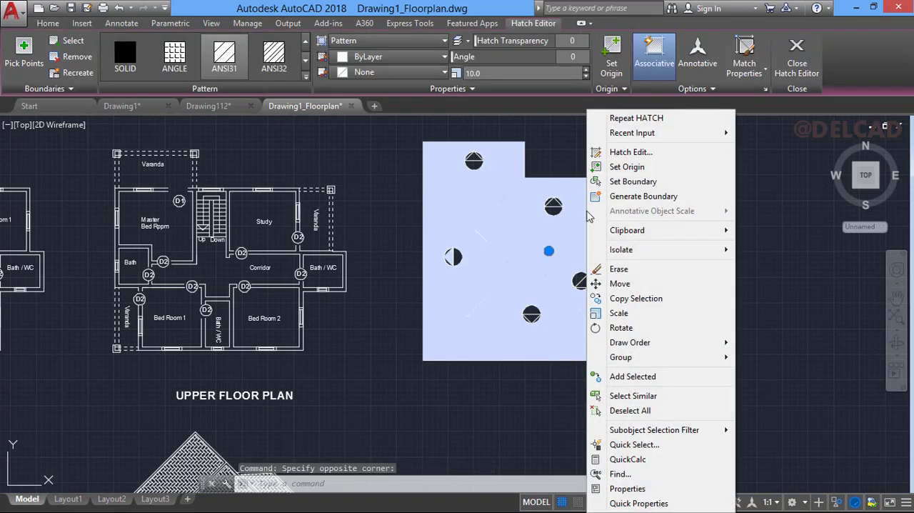
click(632, 155)
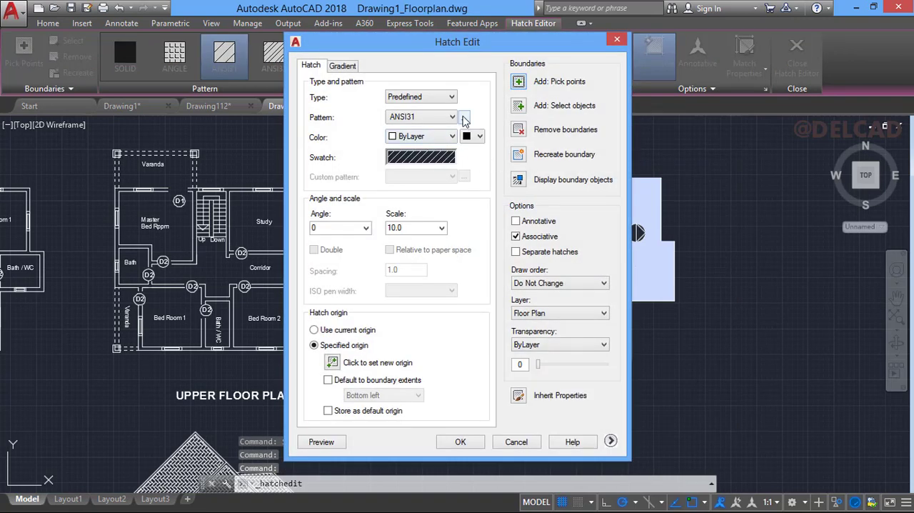
click(464, 116)
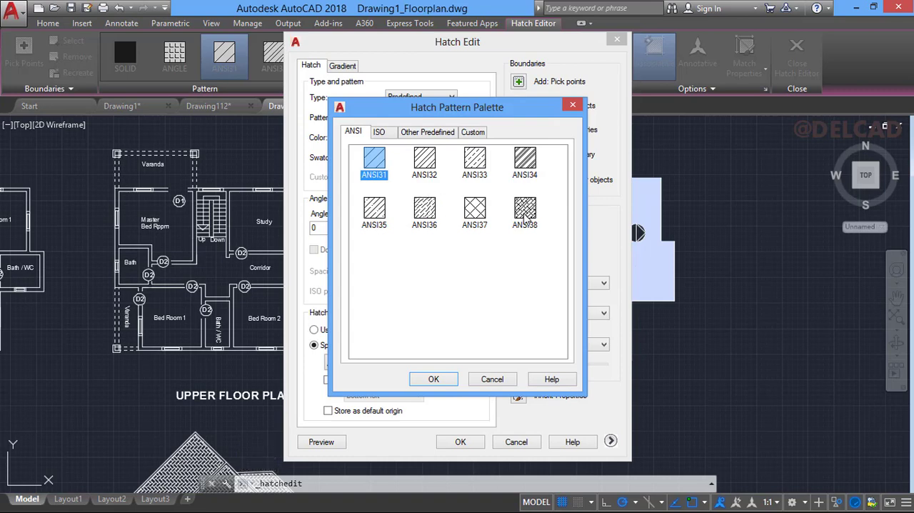
click(524, 213)
click(434, 379)
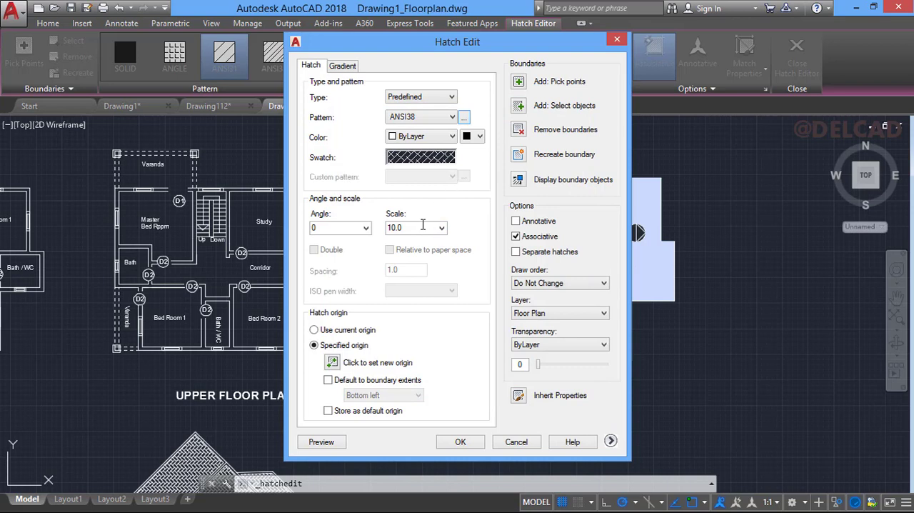
double_click(419, 228)
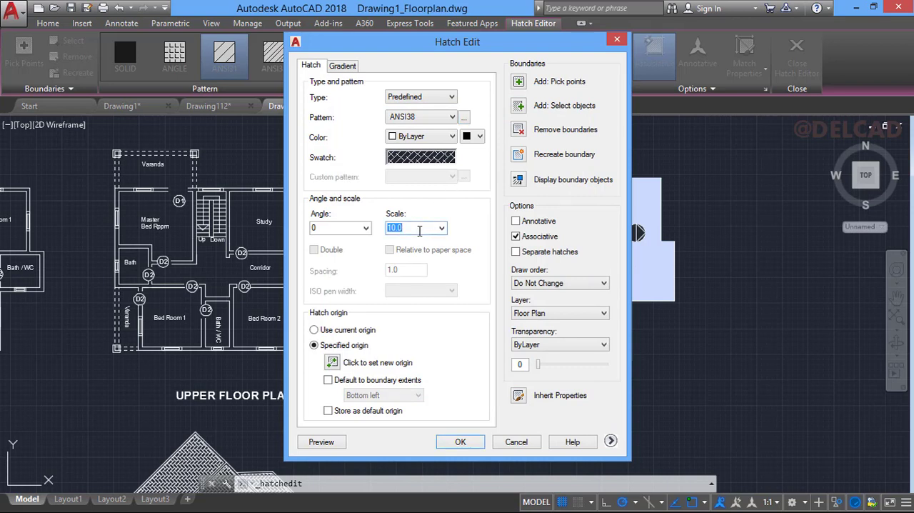
key(BackSpace)
click(460, 442)
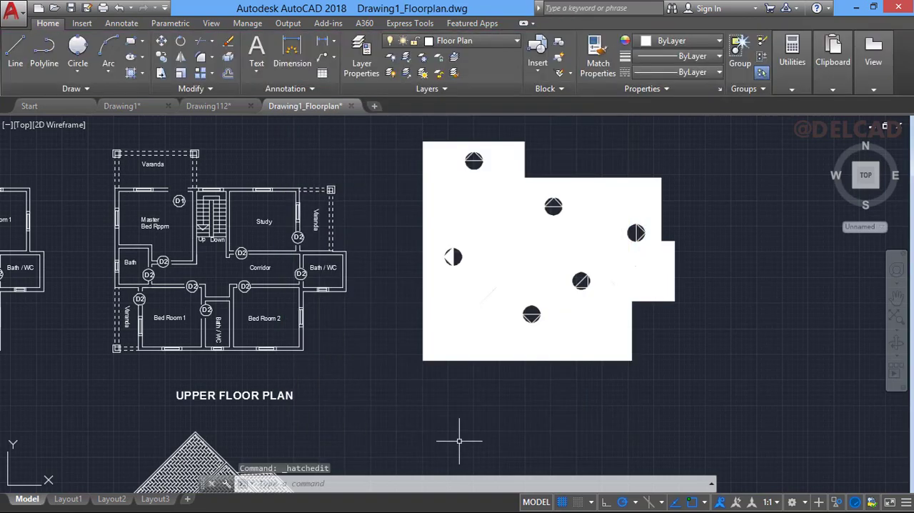
- Set the scale of the ANSI38 roof hatch to 40
right_click(582, 256)
click(596, 243)
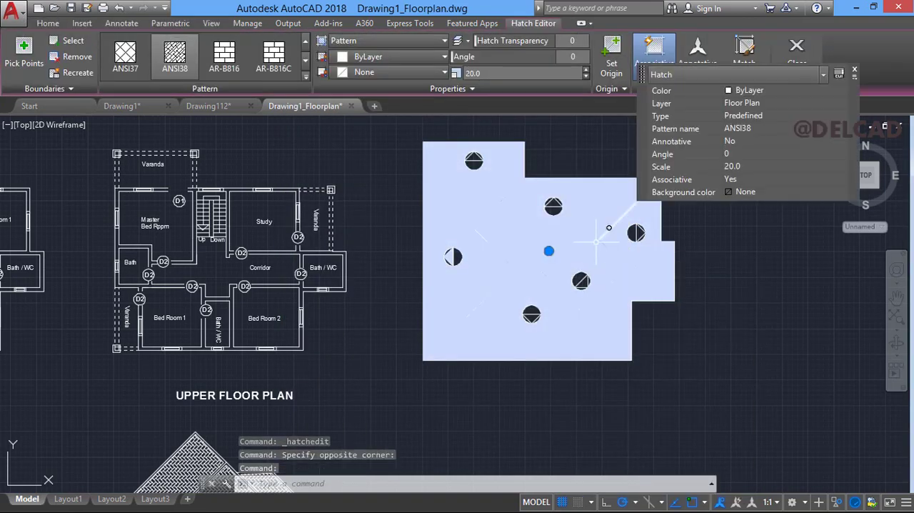
right_click(609, 227)
click(634, 148)
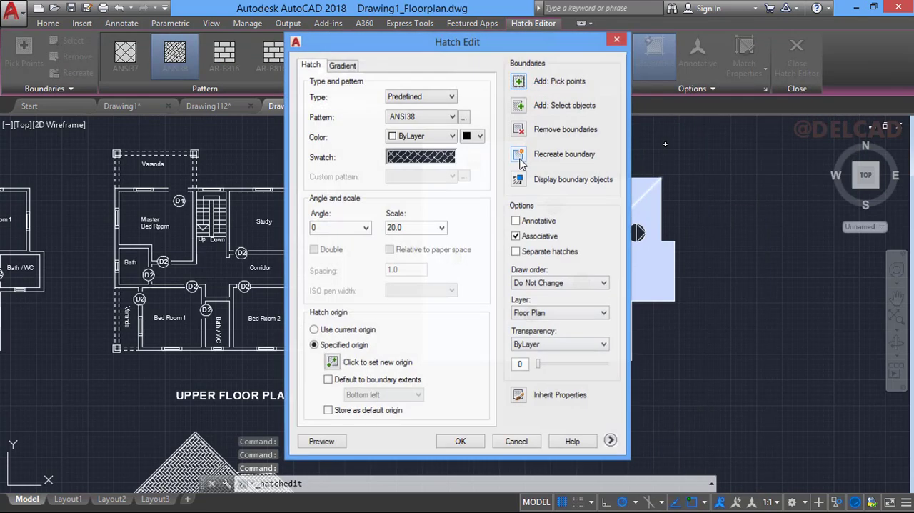
double_click(418, 229)
key(BackSpace)
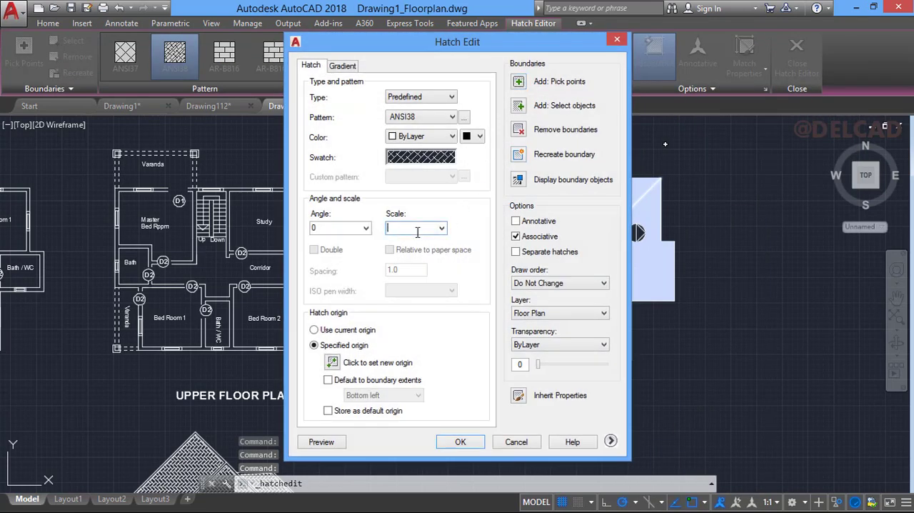
text(40)
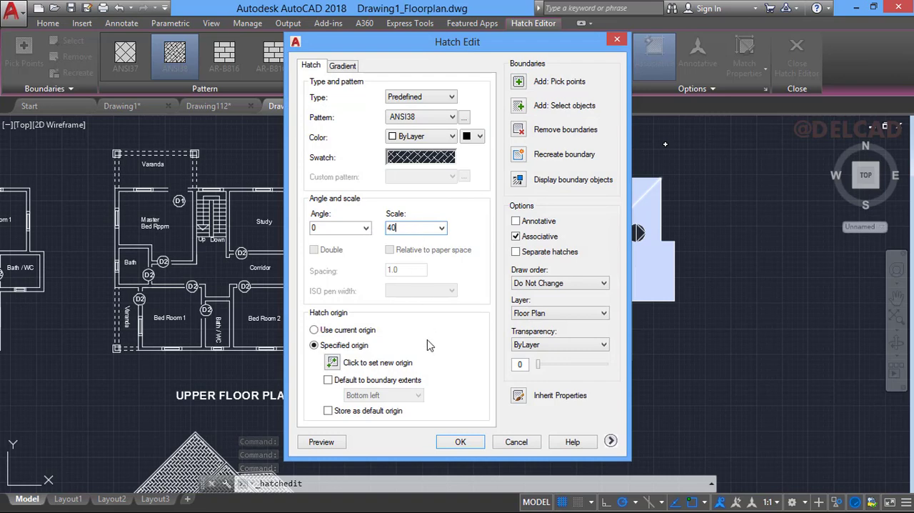
click(459, 442)
key(Escape)
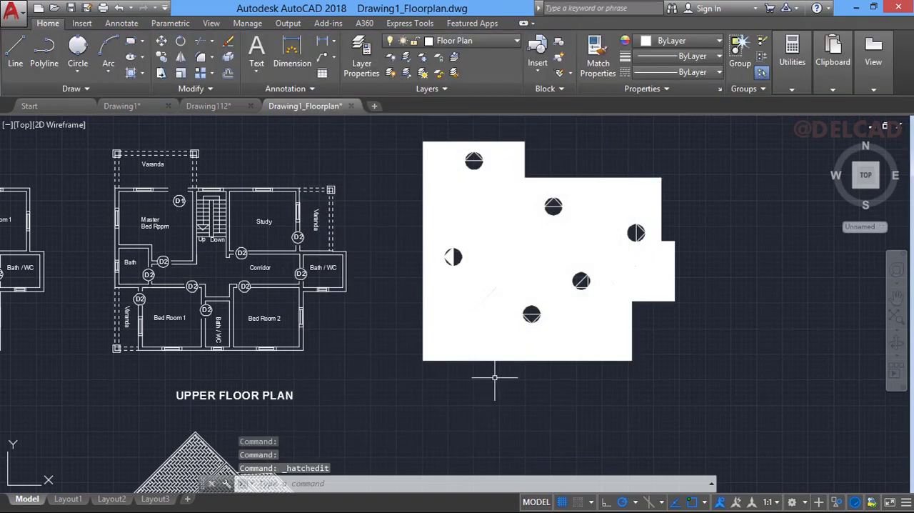
- Change the roof hatch pattern to the predefined herringbone pattern AR-HBONE
click(575, 249)
right_click(572, 250)
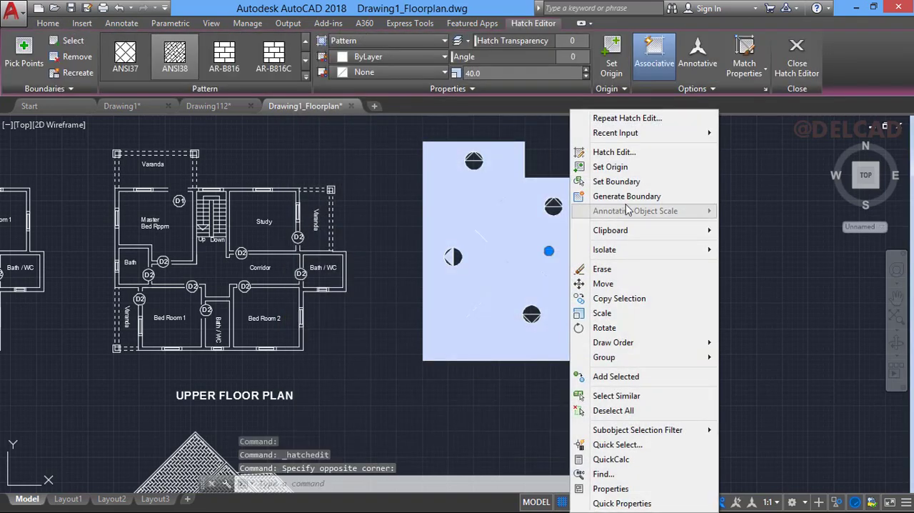
click(613, 153)
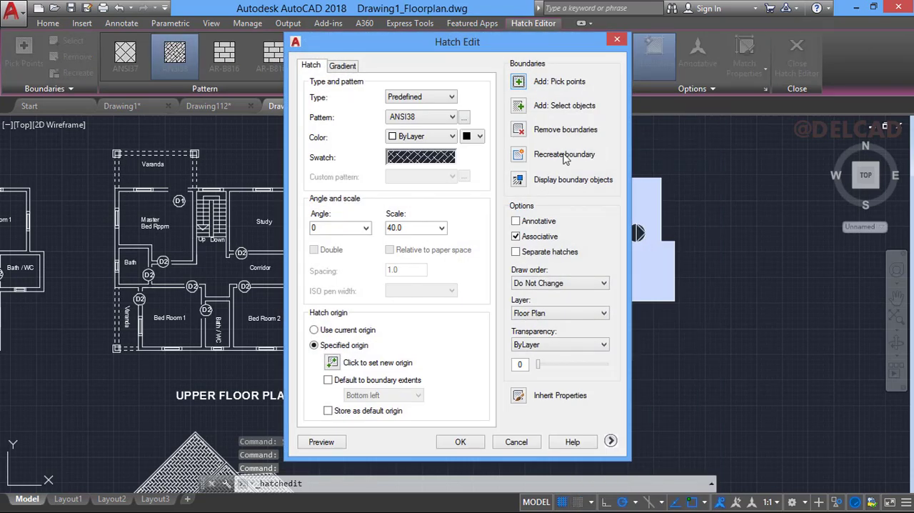
click(452, 98)
click(461, 116)
click(464, 117)
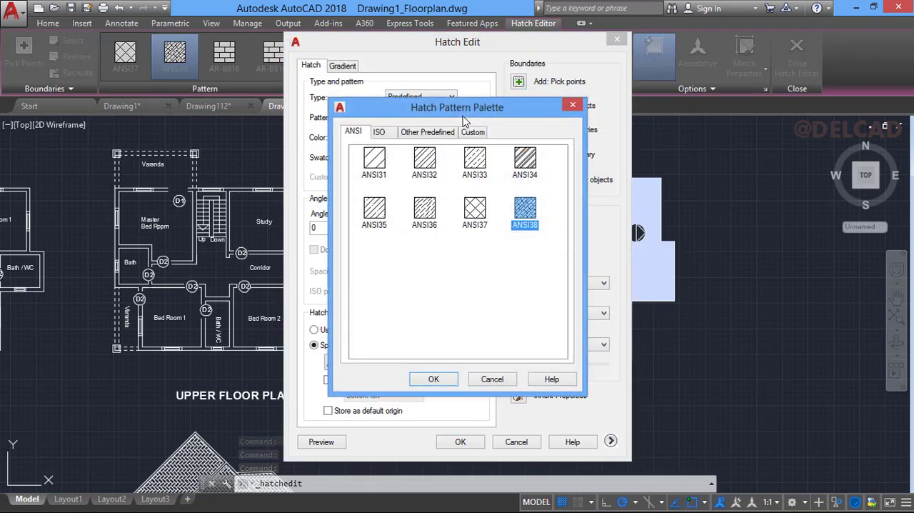
click(393, 137)
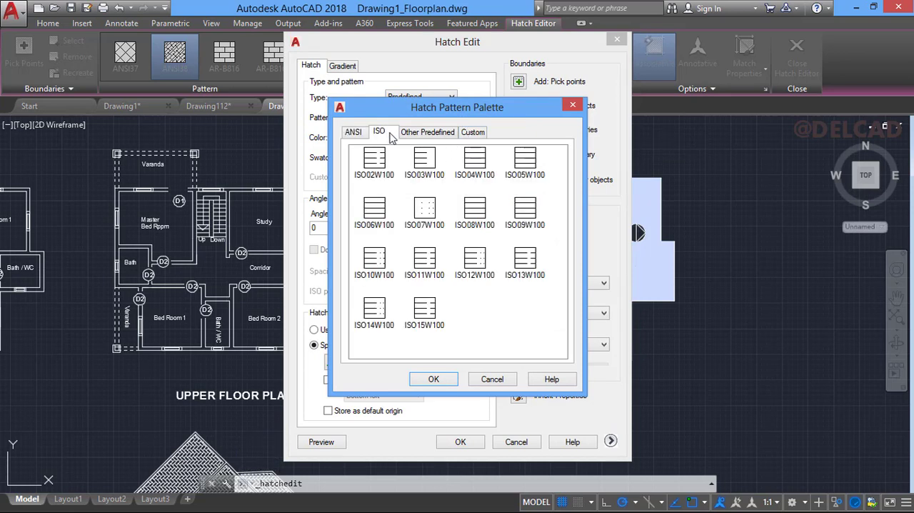
click(422, 138)
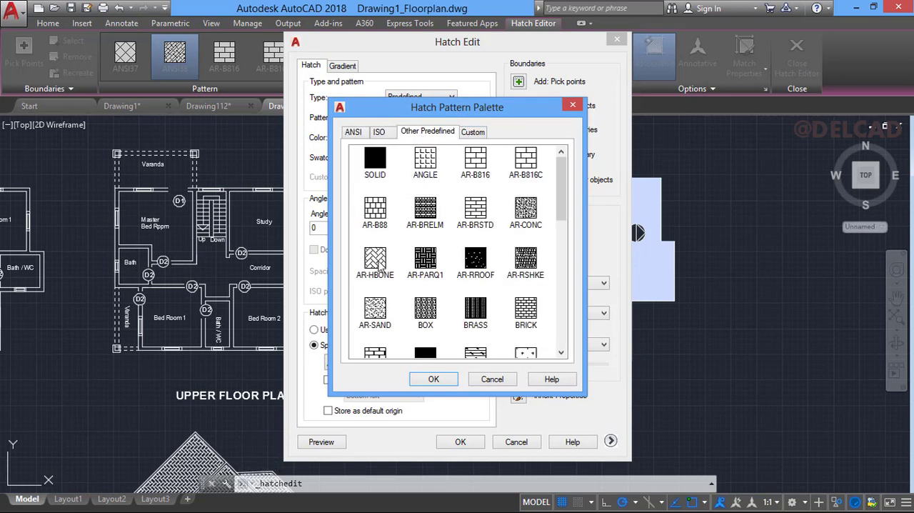
click(382, 268)
click(430, 379)
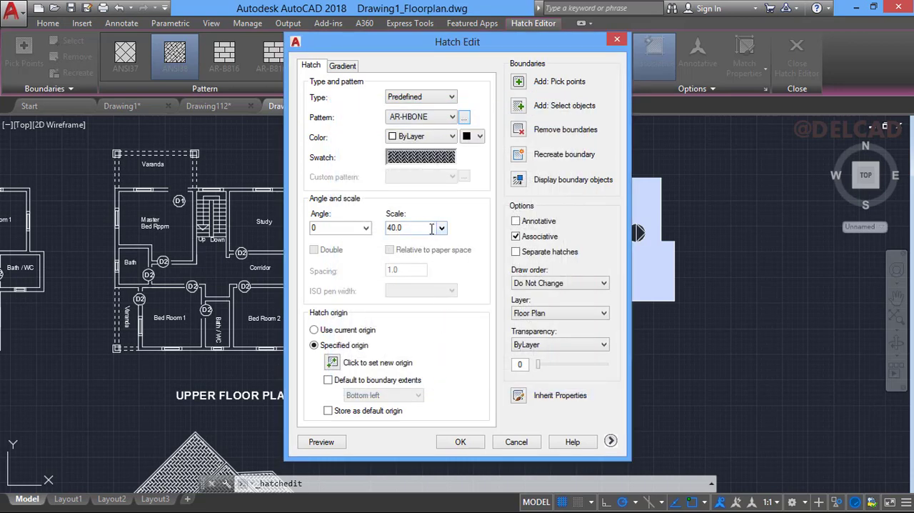
click(460, 442)
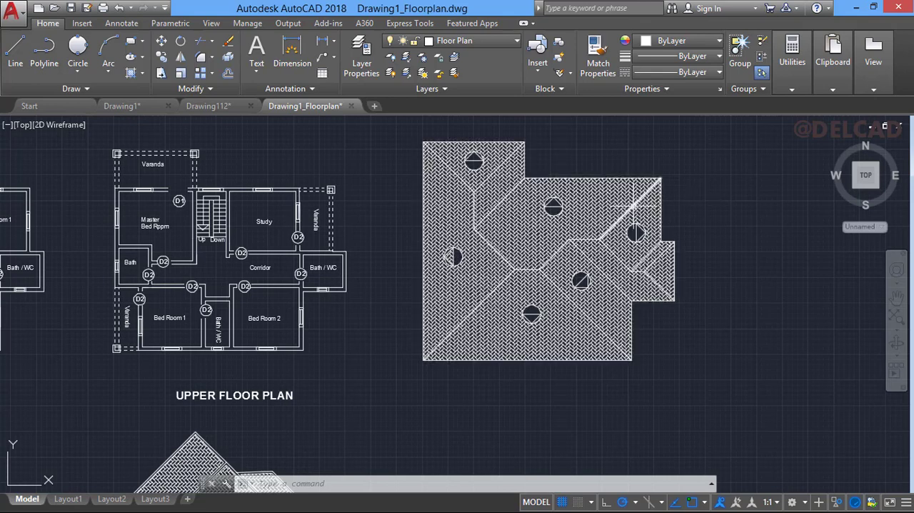
- Set the scale of the herringbone roof hatch to 50
click(610, 203)
right_click(610, 204)
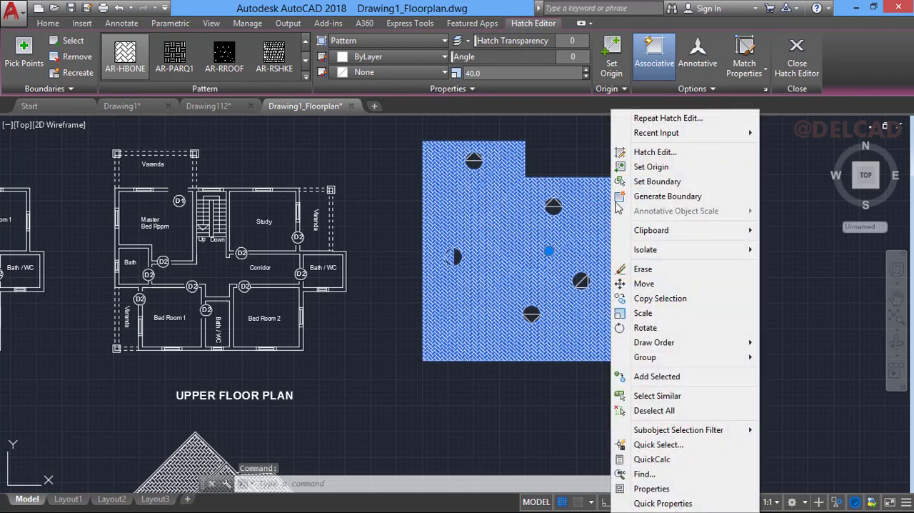
click(651, 151)
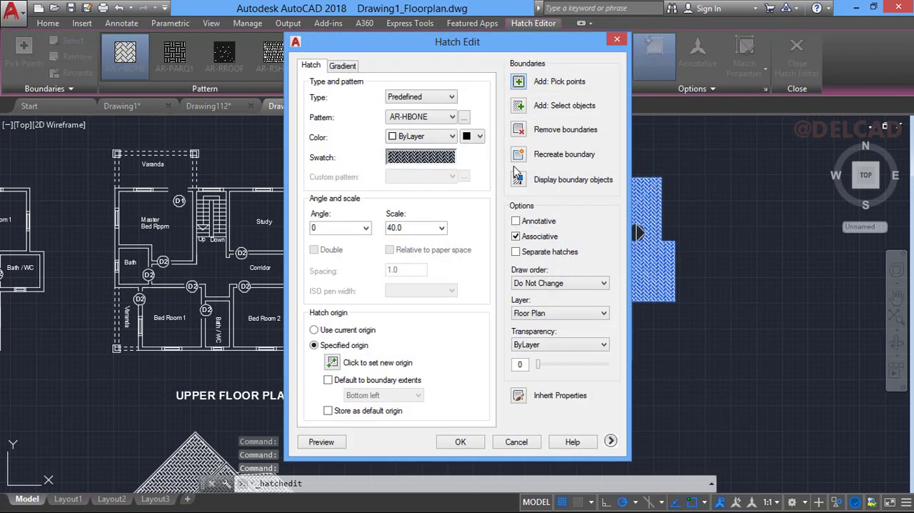
double_click(423, 227)
text(50)
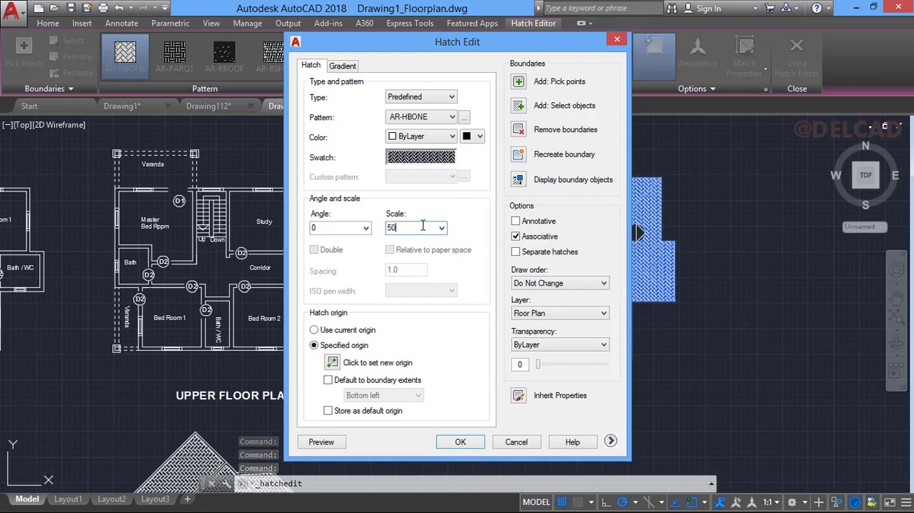
click(461, 442)
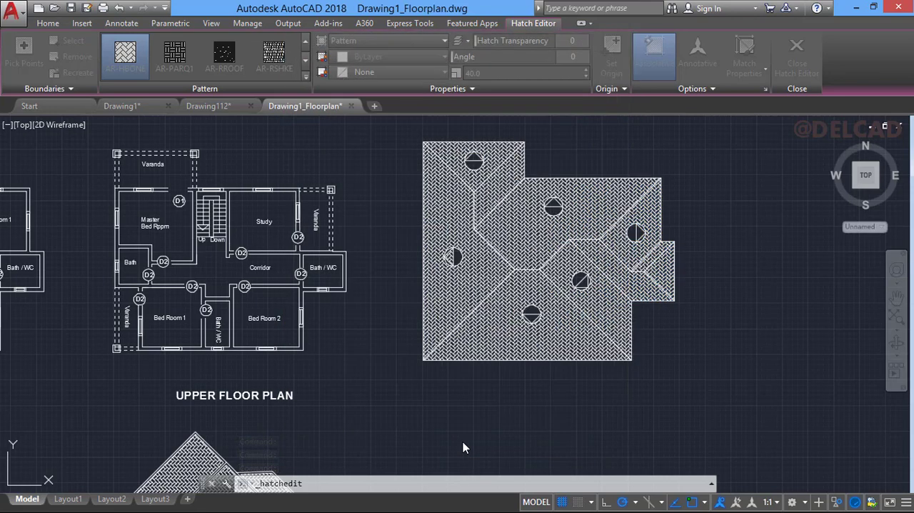